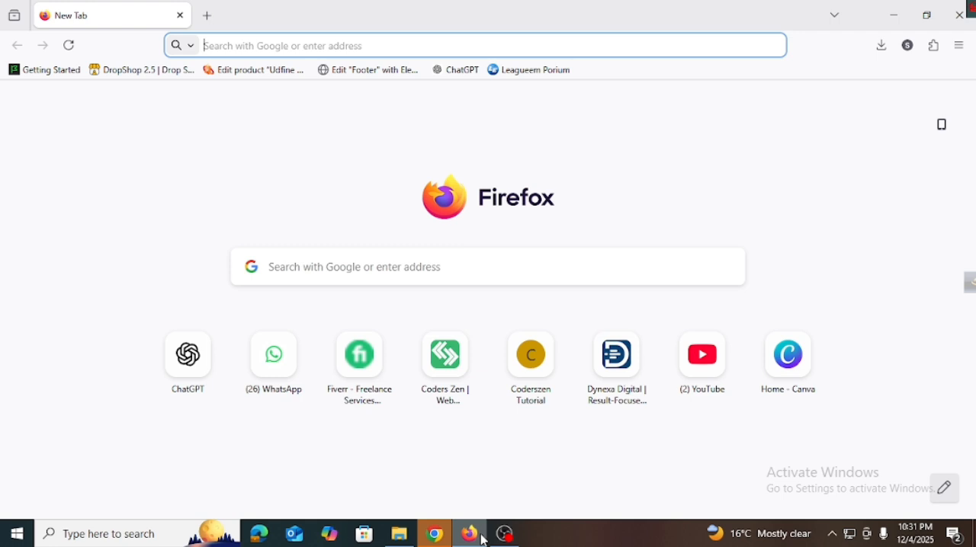
Step: Search the web for wordpress and open the WordPress.org home page from the results
{"action": "type", "text": "wo"}
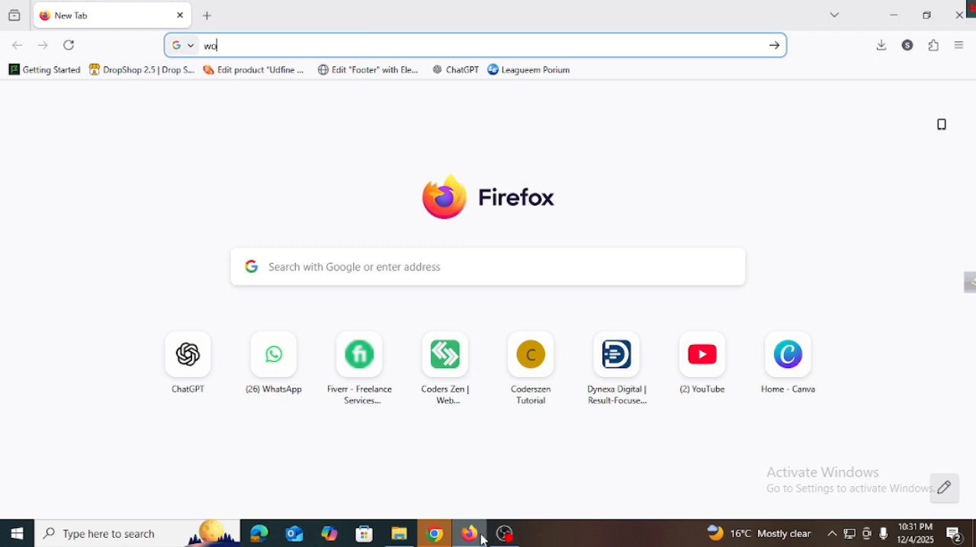
{"action": "type", "text": "rdpress"}
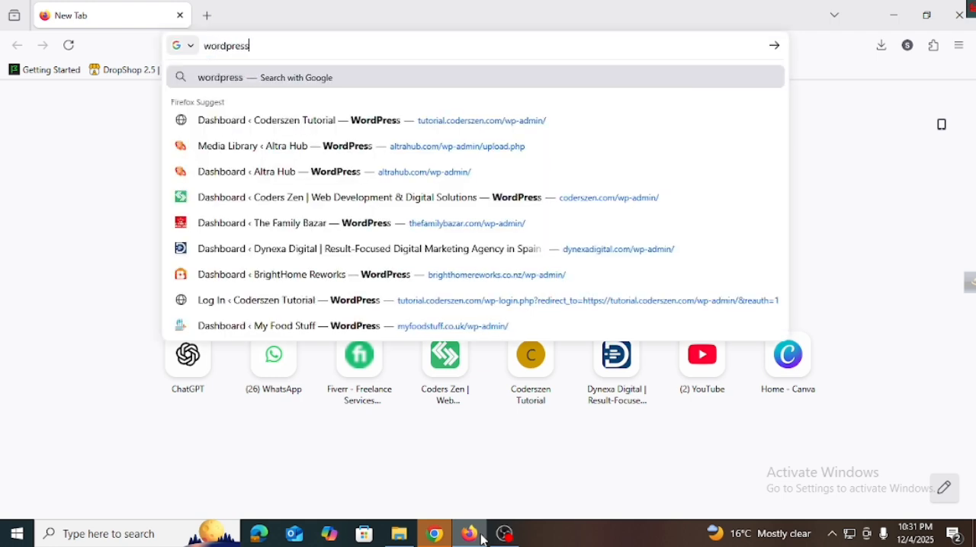
{"action": "key", "text": "Return"}
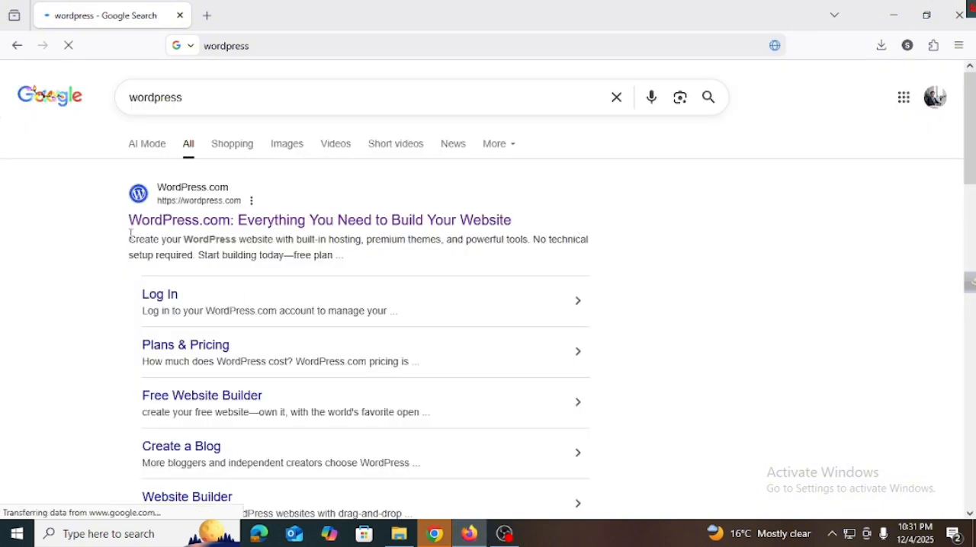
{"action": "scroll", "coordinate": [138, 228], "scroll_direction": "down", "scroll_amount": 2}
{"action": "scroll", "coordinate": [220, 398], "scroll_direction": "down", "scroll_amount": 2}
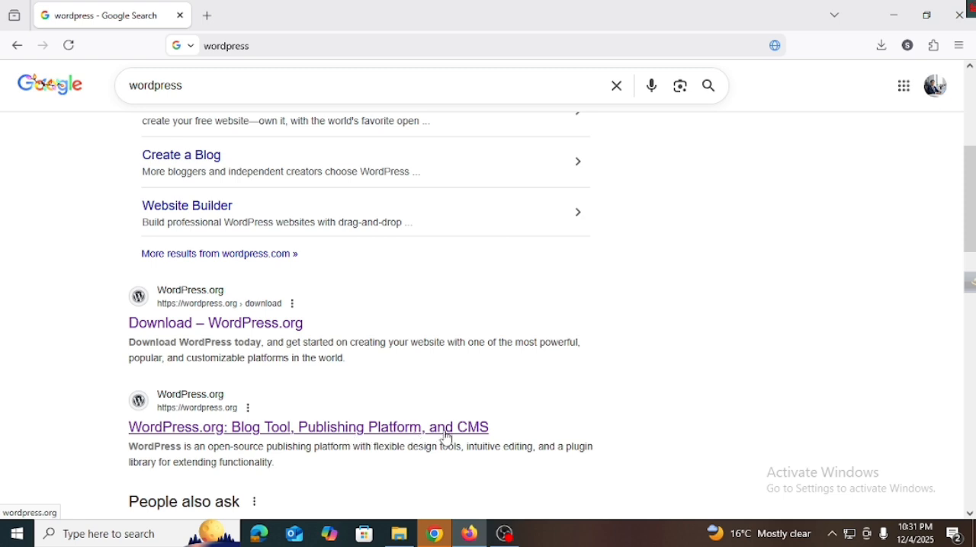
{"action": "left_click", "coordinate": [285, 434]}
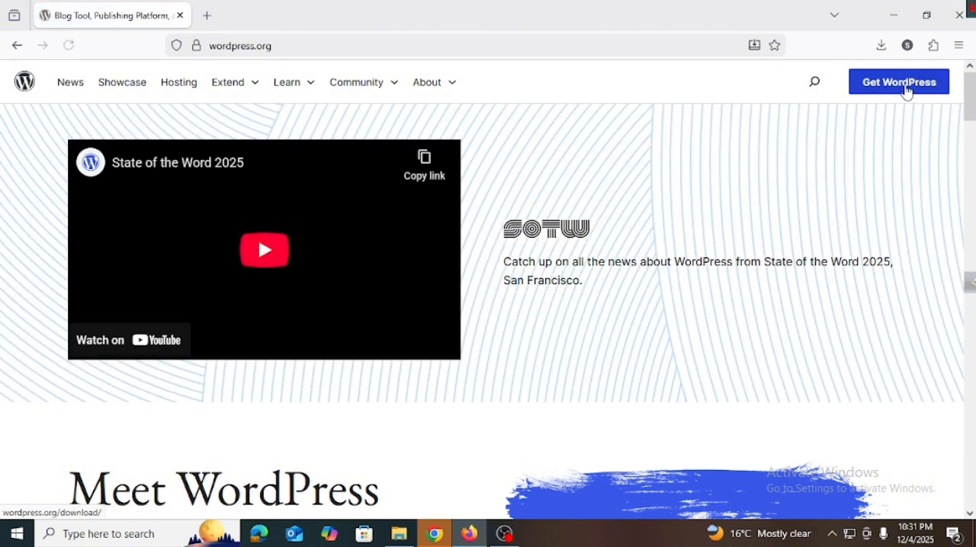
Step: Download WordPress 6.9 from the Get WordPress page, dismiss the thank-you message and check the download's progress
{"action": "left_click", "coordinate": [906, 93]}
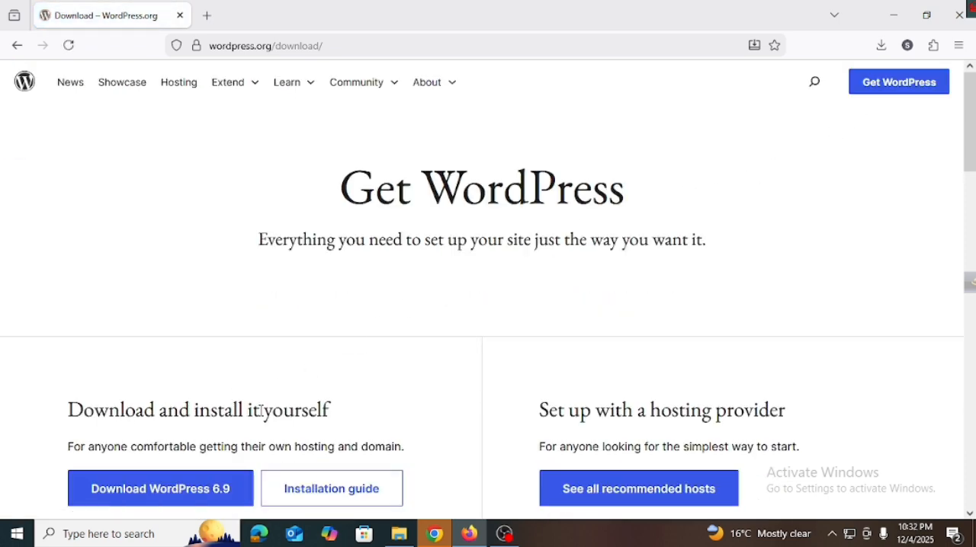
{"action": "scroll", "coordinate": [261, 411], "scroll_direction": "down", "scroll_amount": 2}
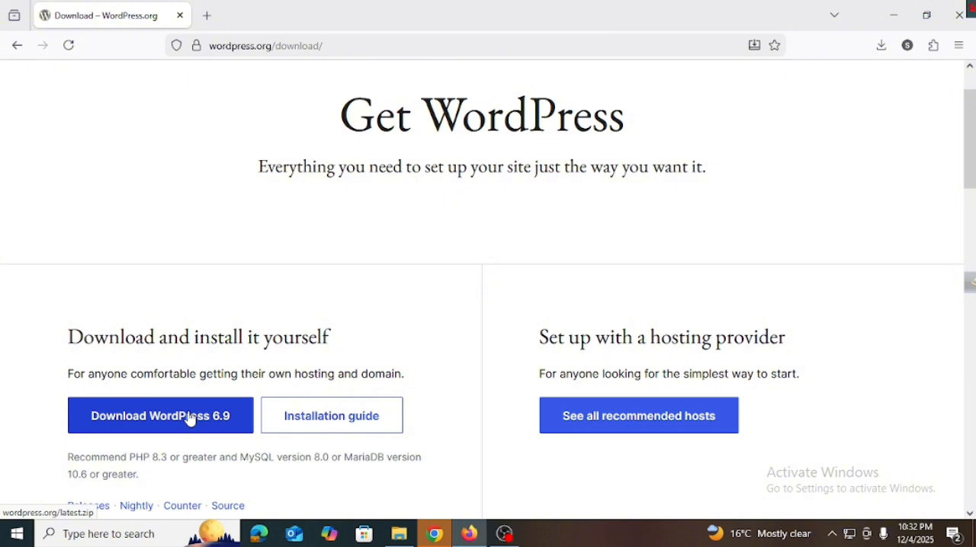
{"action": "left_click", "coordinate": [191, 419]}
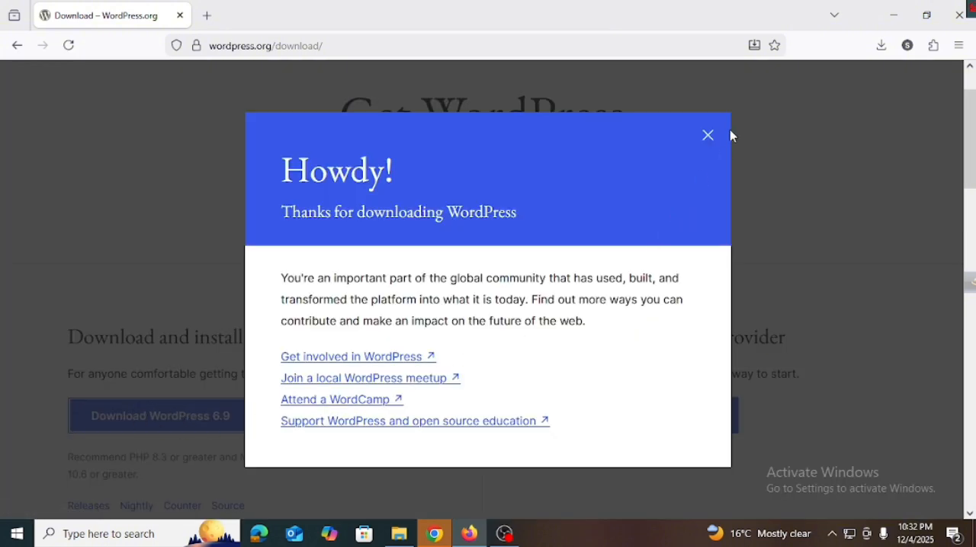
{"action": "left_click", "coordinate": [712, 140]}
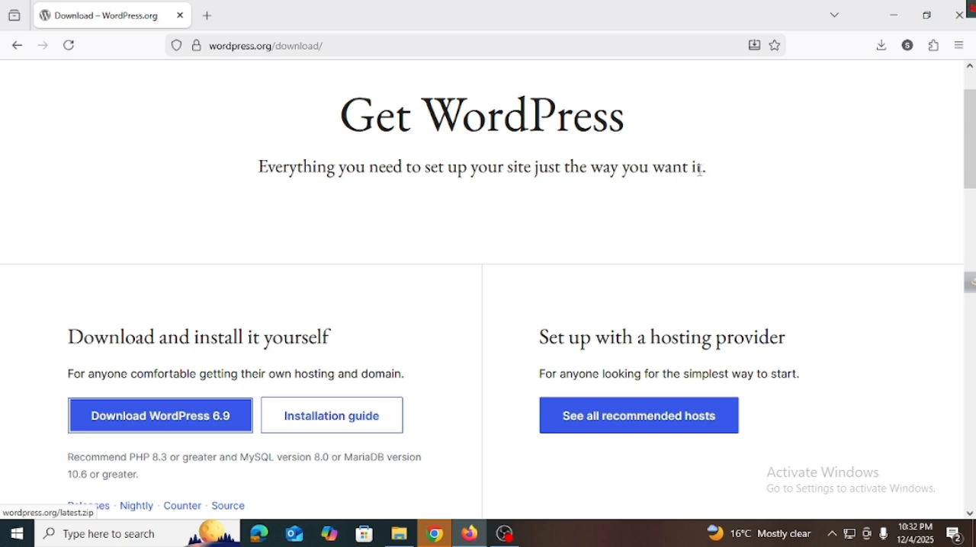
{"action": "left_click", "coordinate": [881, 48]}
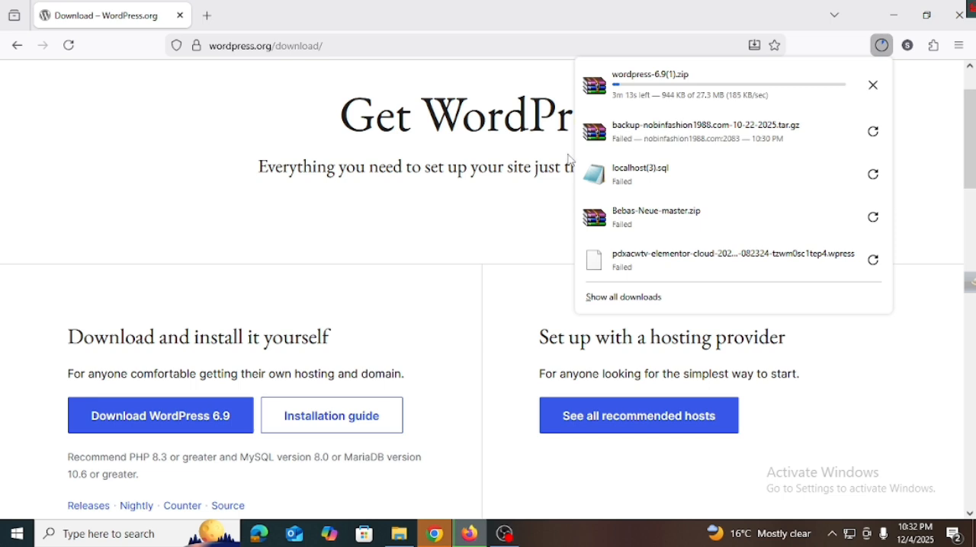
{"action": "left_click", "coordinate": [328, 131]}
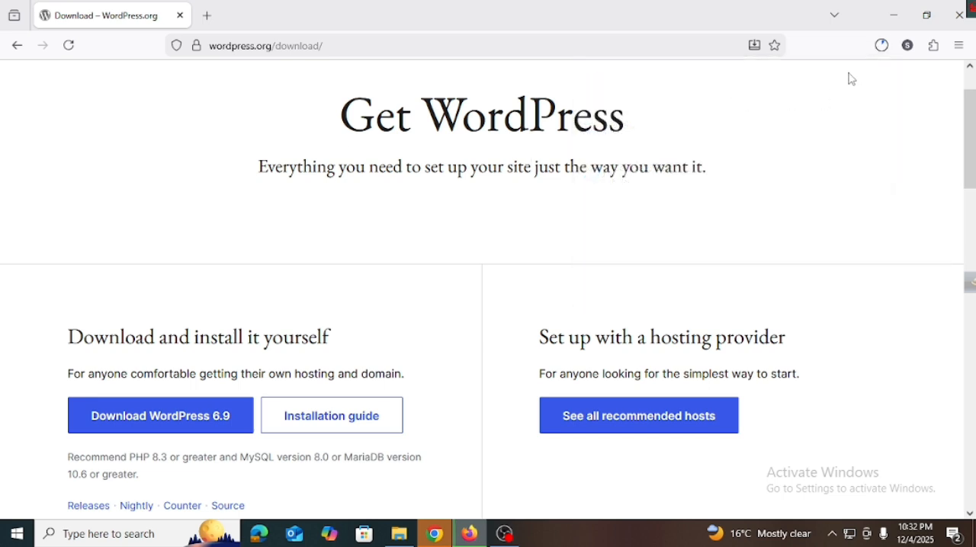
{"action": "left_click", "coordinate": [882, 45]}
Step: Search for xampp in a new tab and open the Apache Friends XAMPP website from the results
{"action": "left_click", "coordinate": [208, 15]}
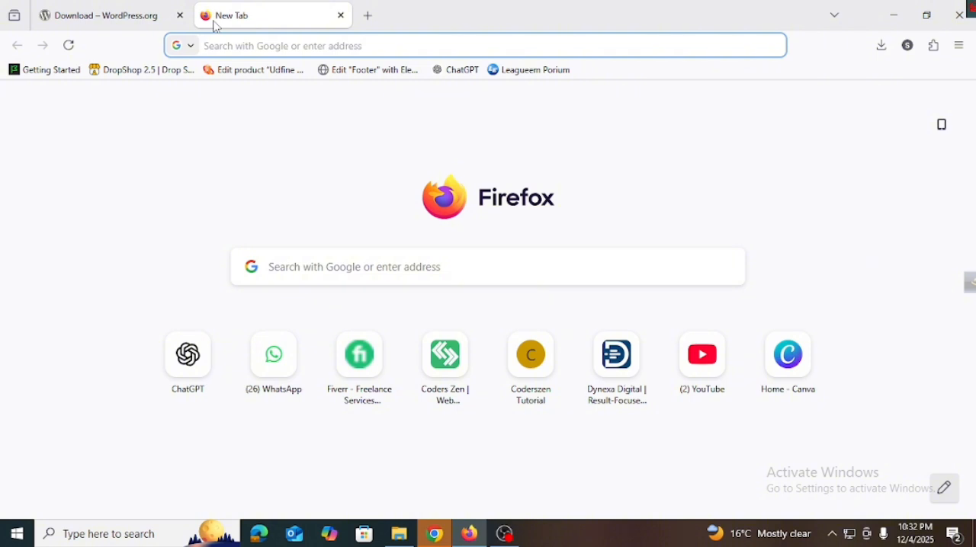
{"action": "type", "text": "xam"}
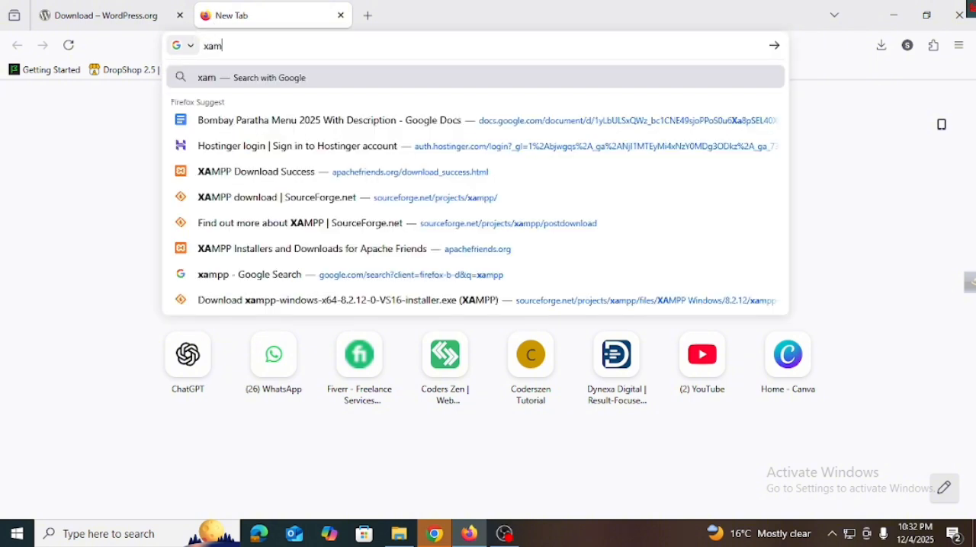
{"action": "type", "text": "pp"}
{"action": "key", "text": "Return"}
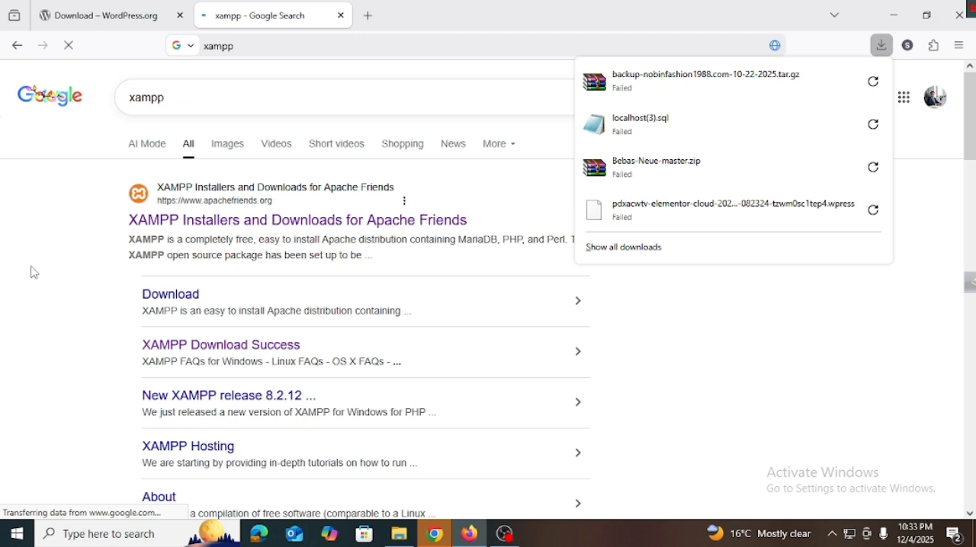
{"action": "left_click", "coordinate": [33, 269]}
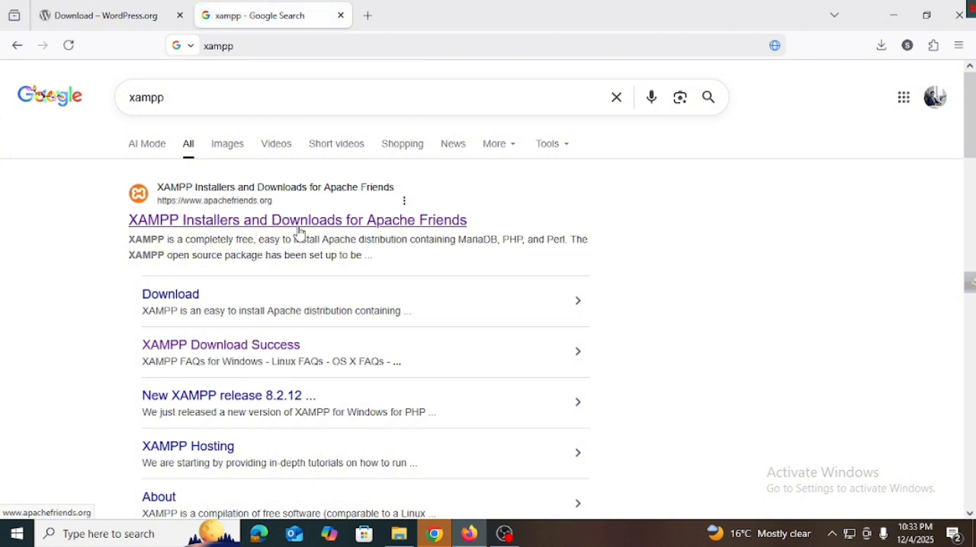
{"action": "left_click", "coordinate": [300, 233]}
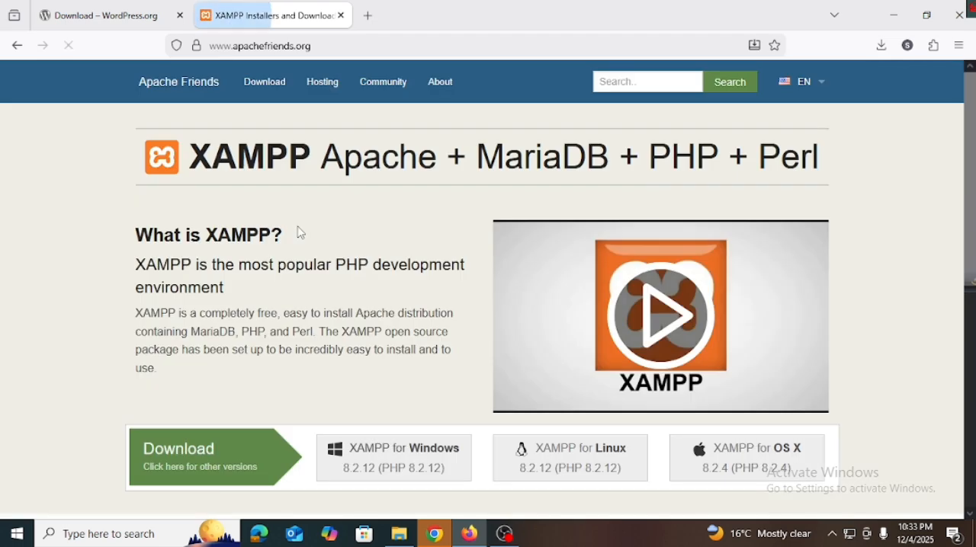
Step: Download the XAMPP for Windows 8.2.12 (PHP 8.2.12) installer from the Apache Friends page
{"action": "scroll", "coordinate": [300, 233], "scroll_direction": "down", "scroll_amount": 2}
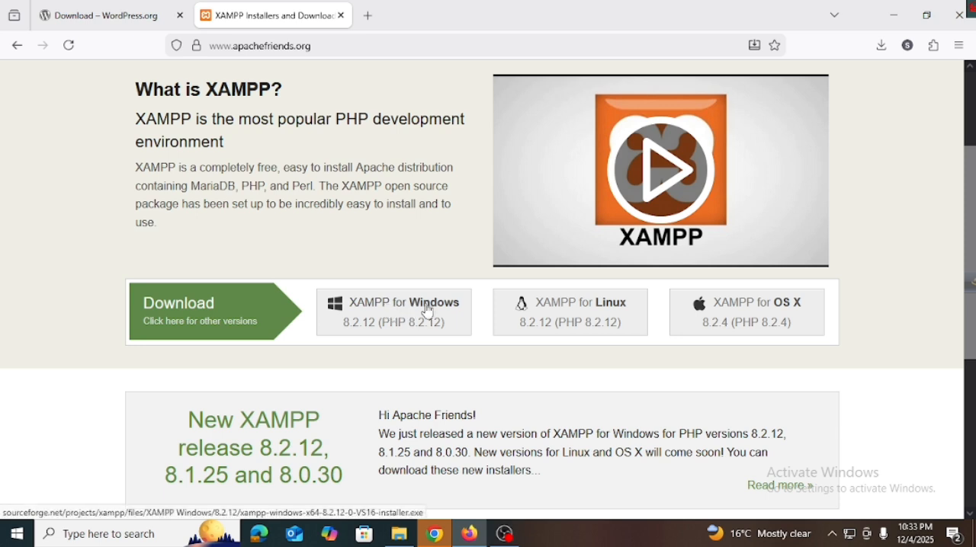
{"action": "left_click", "coordinate": [388, 333]}
{"action": "left_click", "coordinate": [402, 335]}
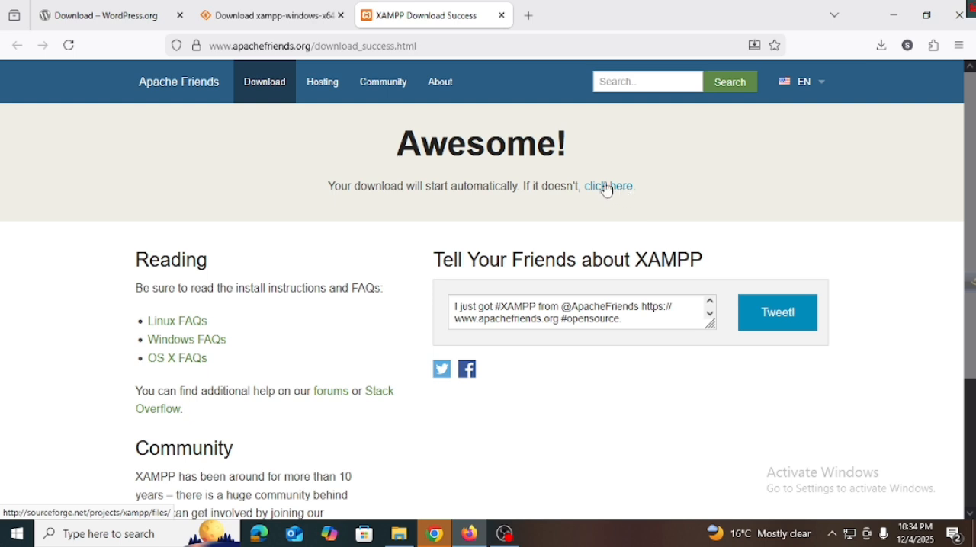
Step: Open the browser's full download history to check the XAMPP installer download
{"action": "left_click", "coordinate": [884, 47]}
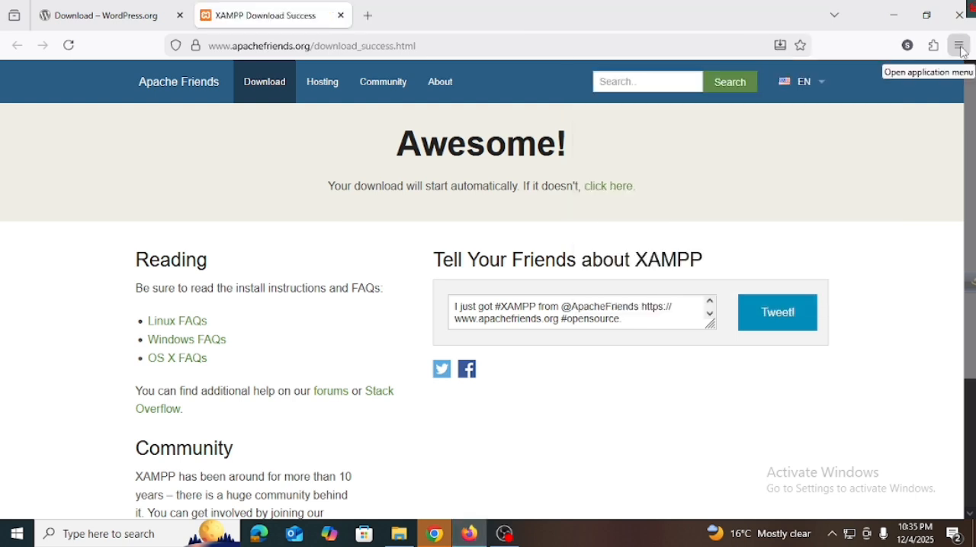
{"action": "left_click", "coordinate": [962, 47]}
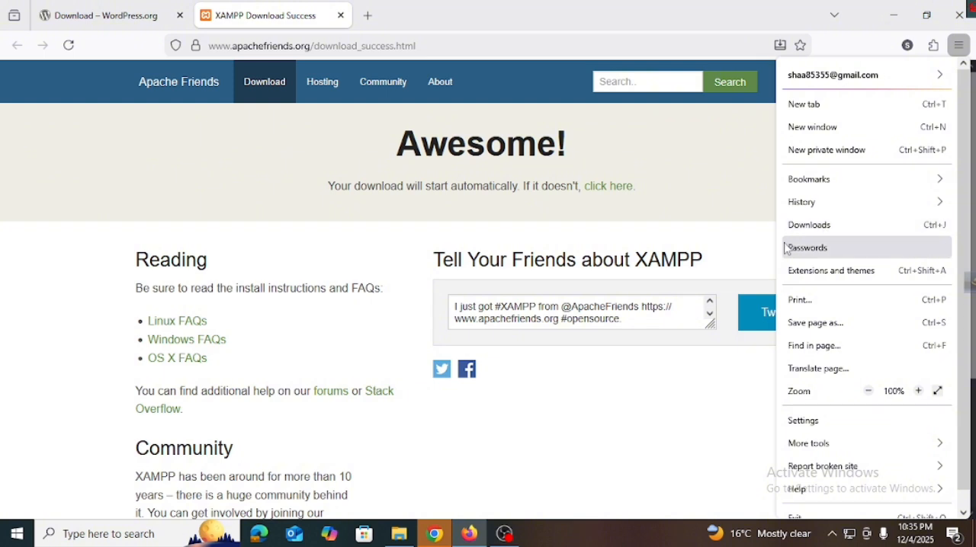
{"action": "left_click", "coordinate": [806, 226]}
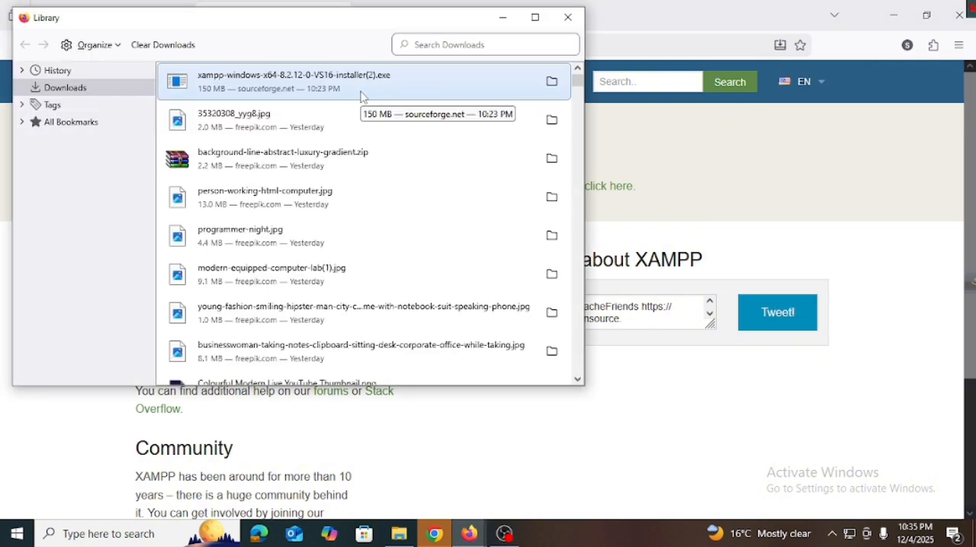
Step: Switch to File Explorer and run xampp-windows-x64-8.2.12-0-VS16-installer(2) from the Downloads folder
{"action": "left_click", "coordinate": [411, 537]}
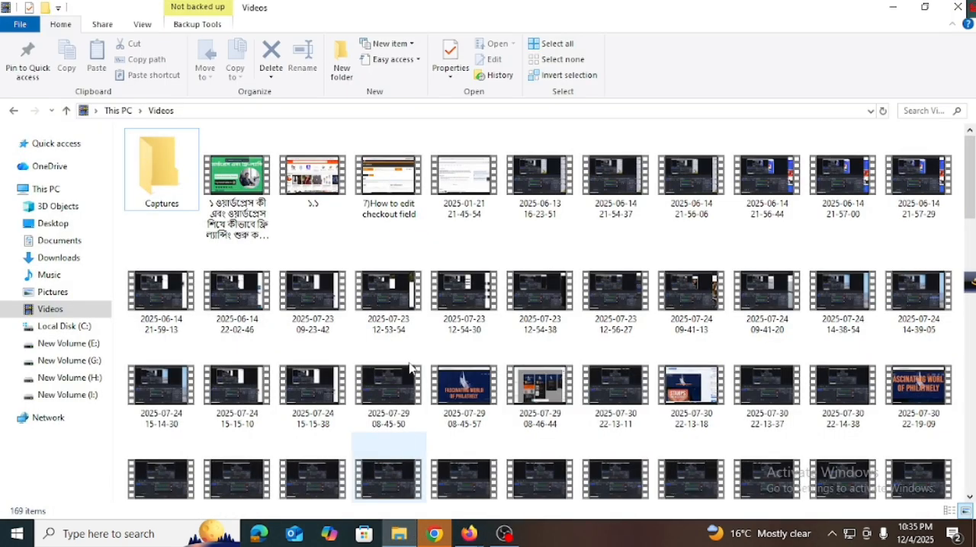
{"action": "left_click", "coordinate": [65, 260]}
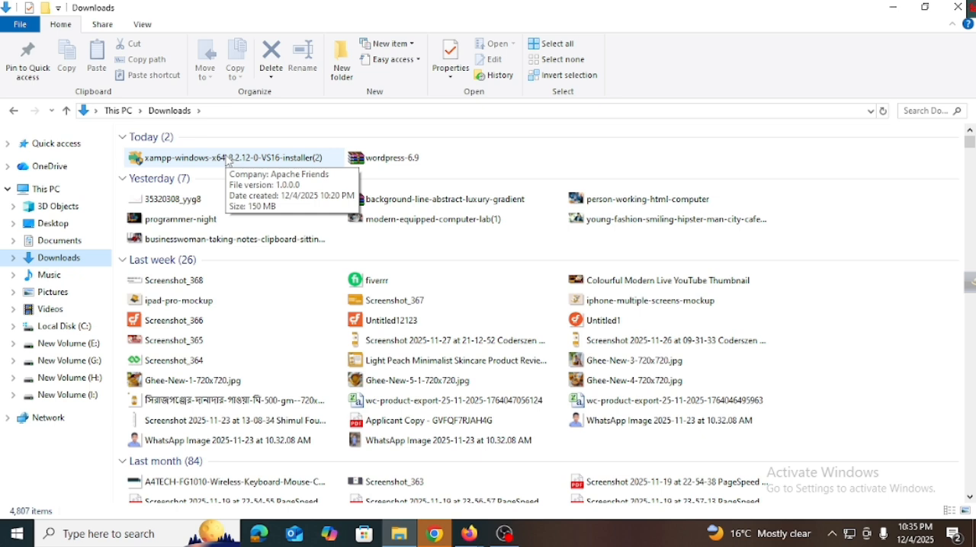
{"action": "double_click", "coordinate": [227, 159]}
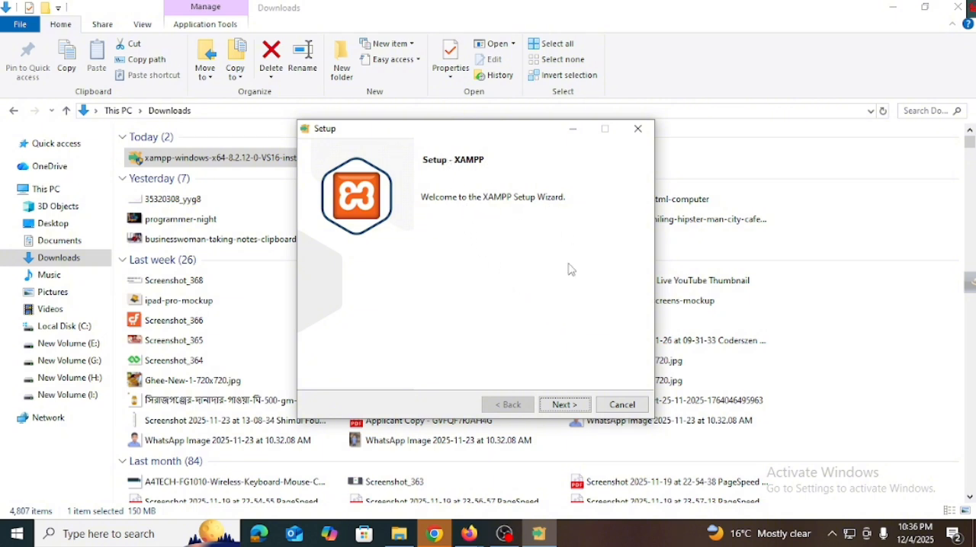
Step: Install XAMPP with the default components, C:\xampp as the installation folder and English as the language
{"action": "left_click", "coordinate": [571, 404]}
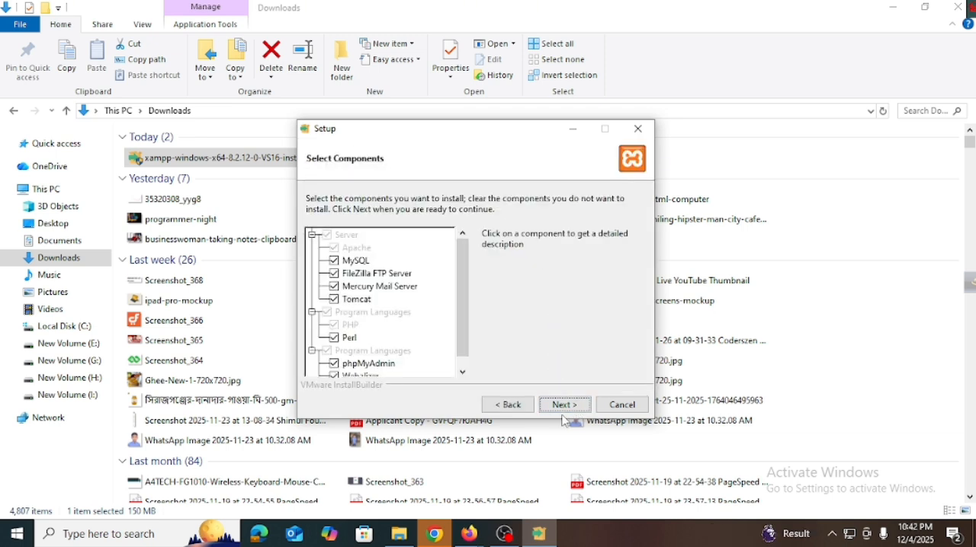
{"action": "left_click", "coordinate": [565, 404]}
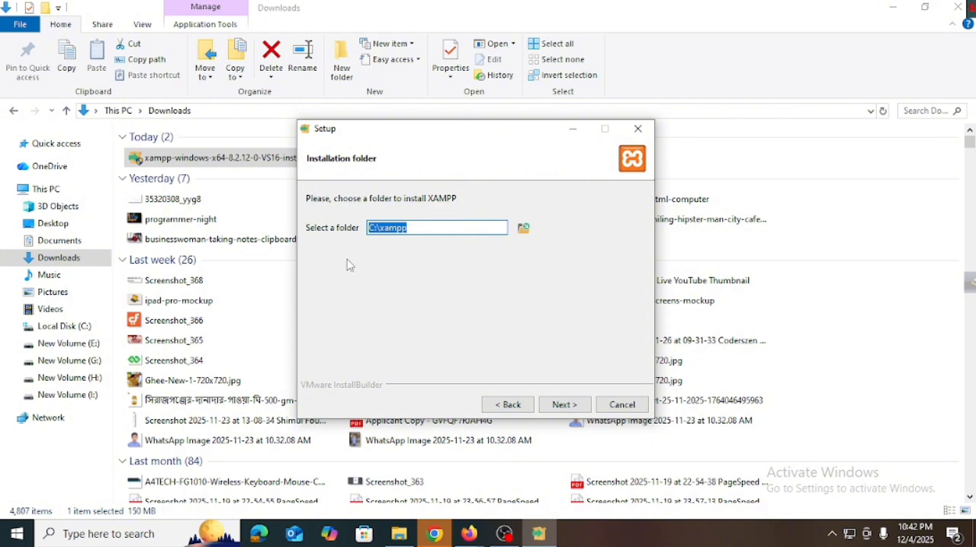
{"action": "left_click", "coordinate": [412, 228]}
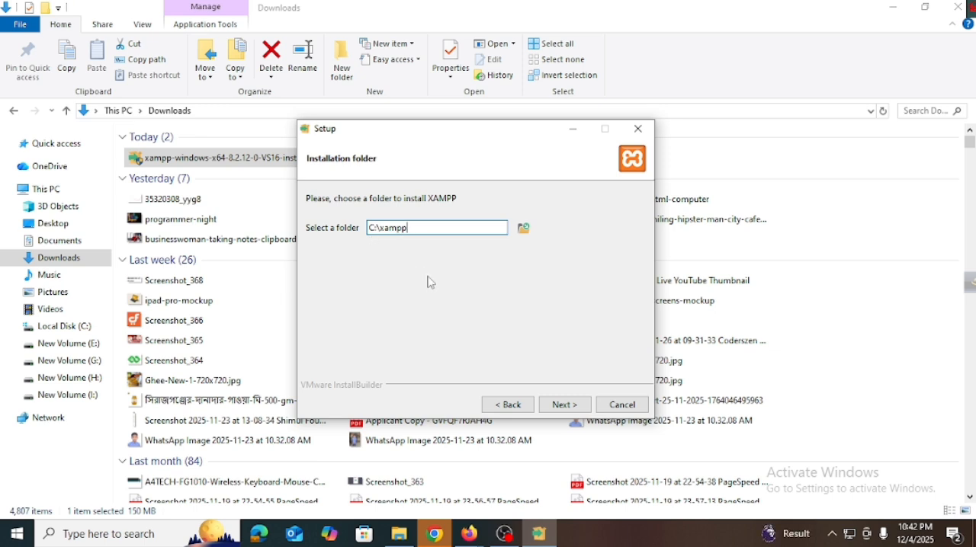
{"action": "left_click", "coordinate": [572, 407]}
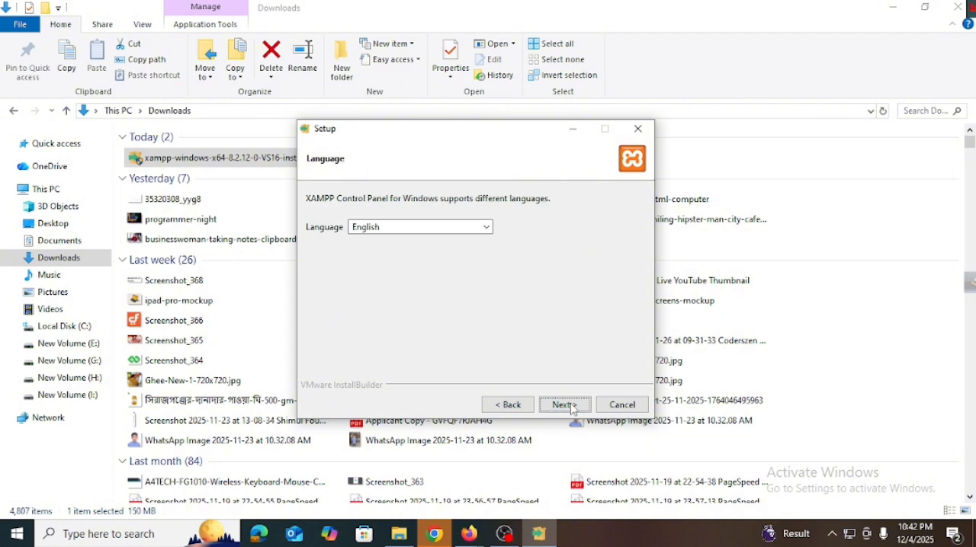
{"action": "left_click", "coordinate": [572, 407]}
{"action": "left_click", "coordinate": [572, 407]}
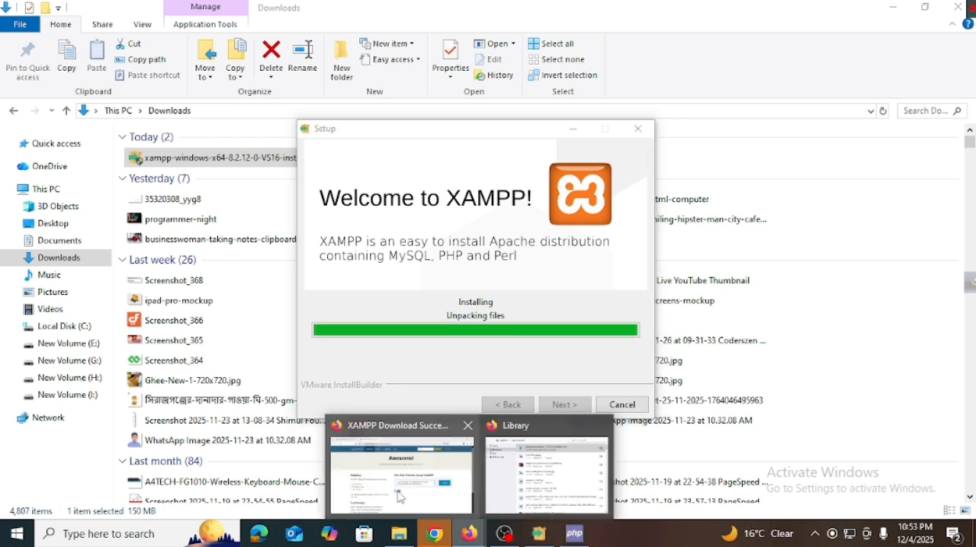
Step: Bring back the XAMPP setup wizard and finish it with the option to start the Control Panel enabled
{"action": "left_click", "coordinate": [434, 496]}
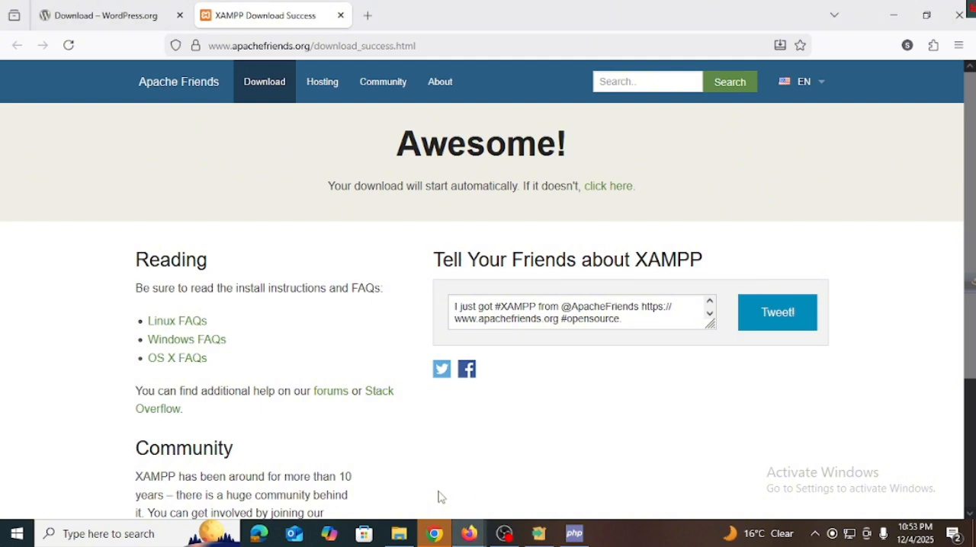
{"action": "left_click", "coordinate": [539, 534]}
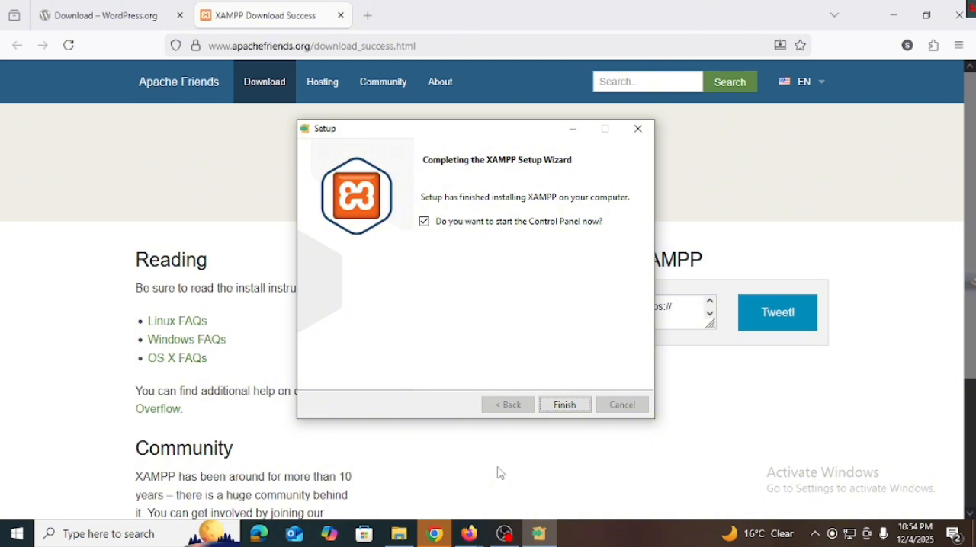
{"action": "left_click", "coordinate": [574, 413]}
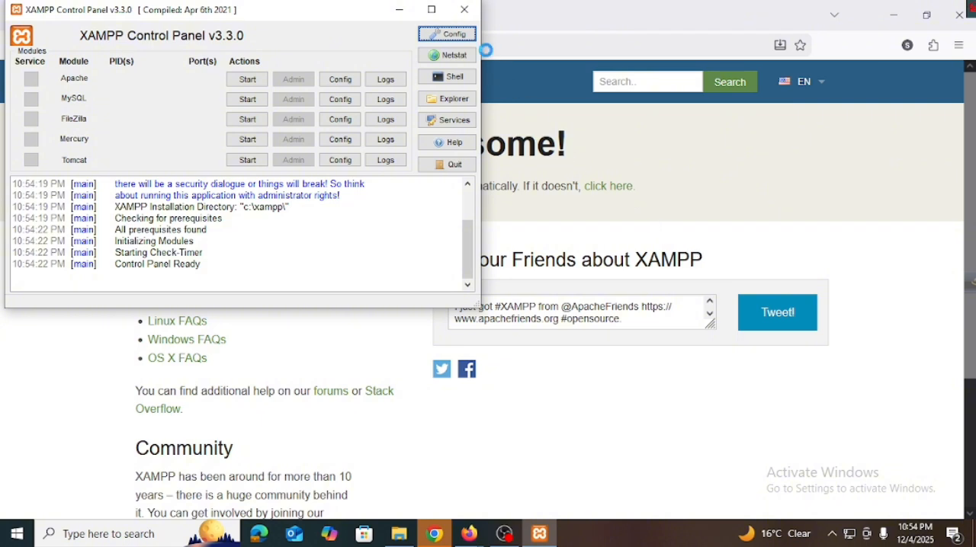
Step: Close the XAMPP Control Panel and minimize the browser, File Explorer and download library windows to reveal the desktop
{"action": "left_click", "coordinate": [465, 10]}
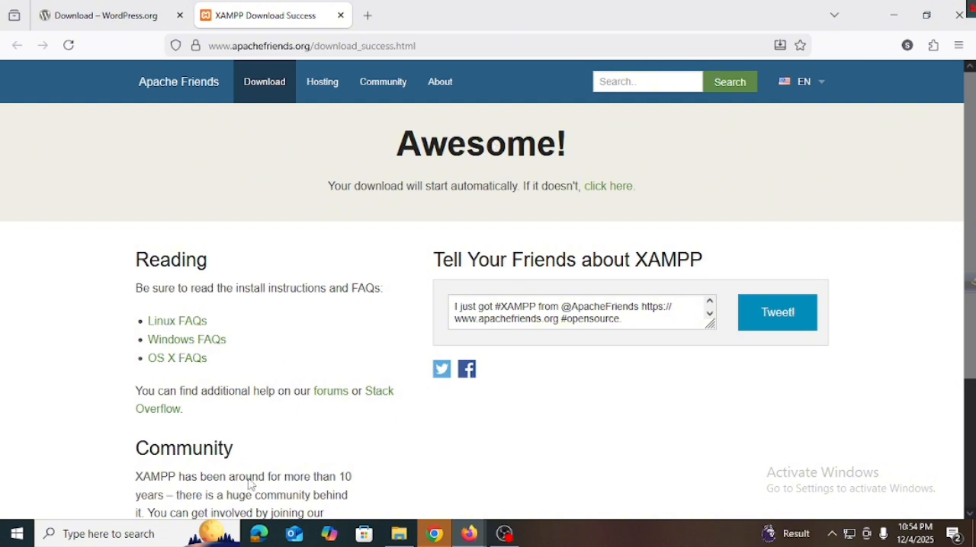
{"action": "left_click", "coordinate": [895, 22]}
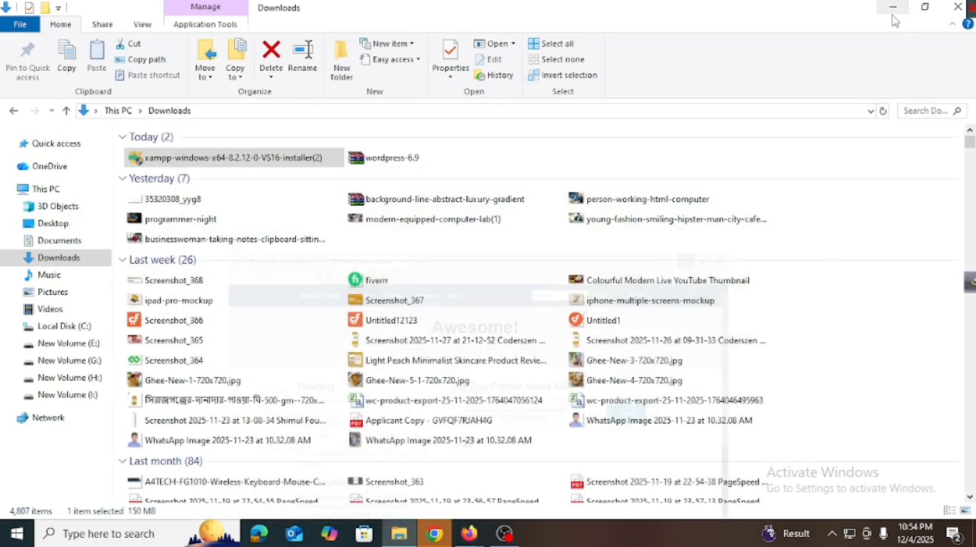
{"action": "left_click", "coordinate": [893, 15]}
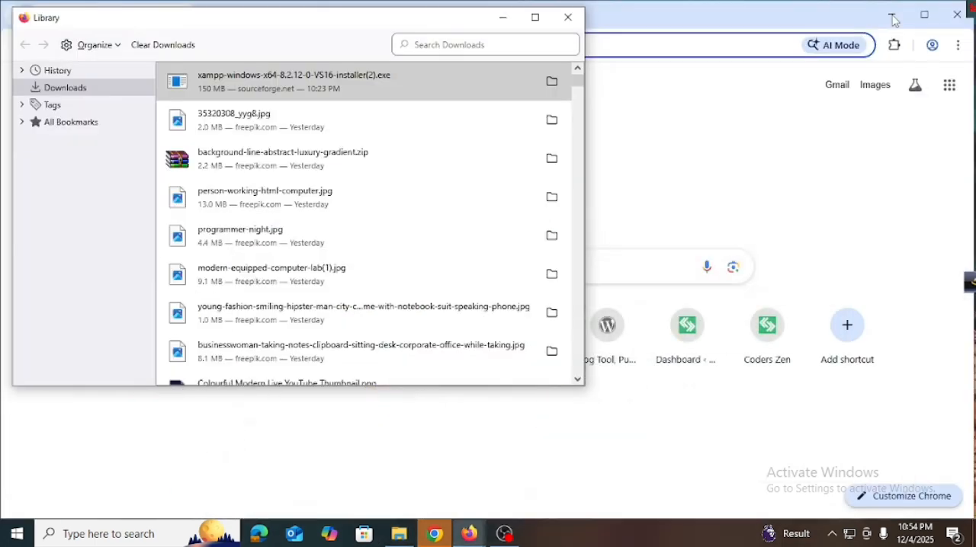
{"action": "left_click", "coordinate": [503, 23]}
{"action": "left_click", "coordinate": [895, 15]}
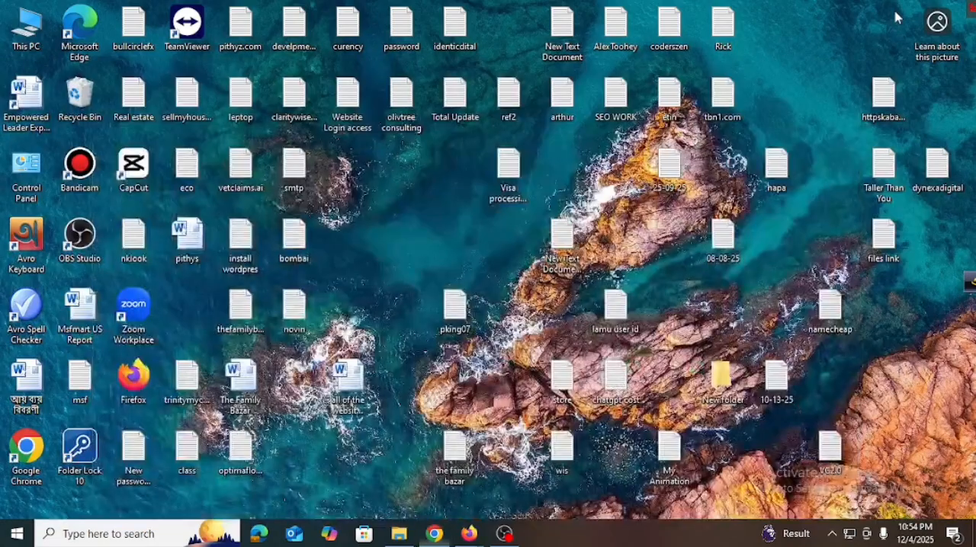
Step: Search Windows for "xampp" and open the XAMPP Control Panel app
{"action": "left_click", "coordinate": [80, 535]}
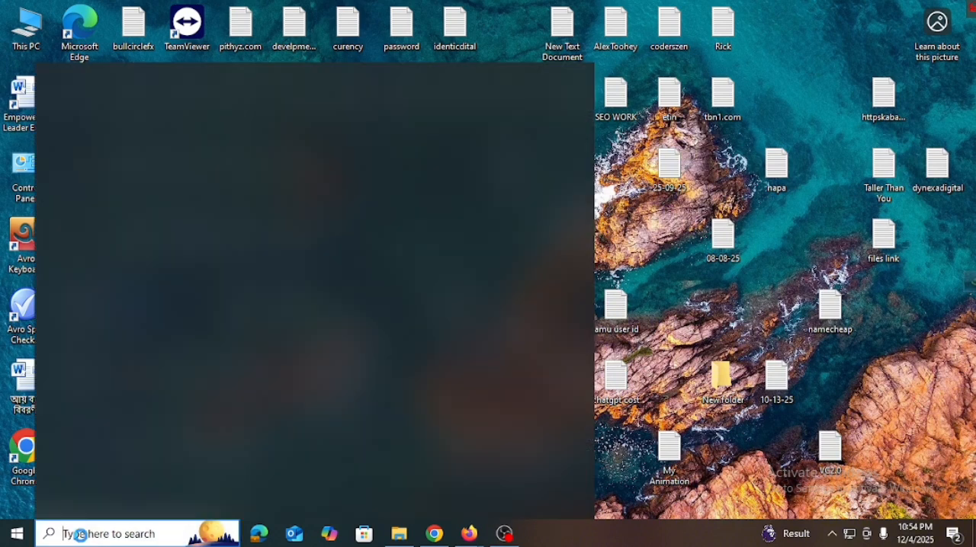
{"action": "type", "text": "xam"}
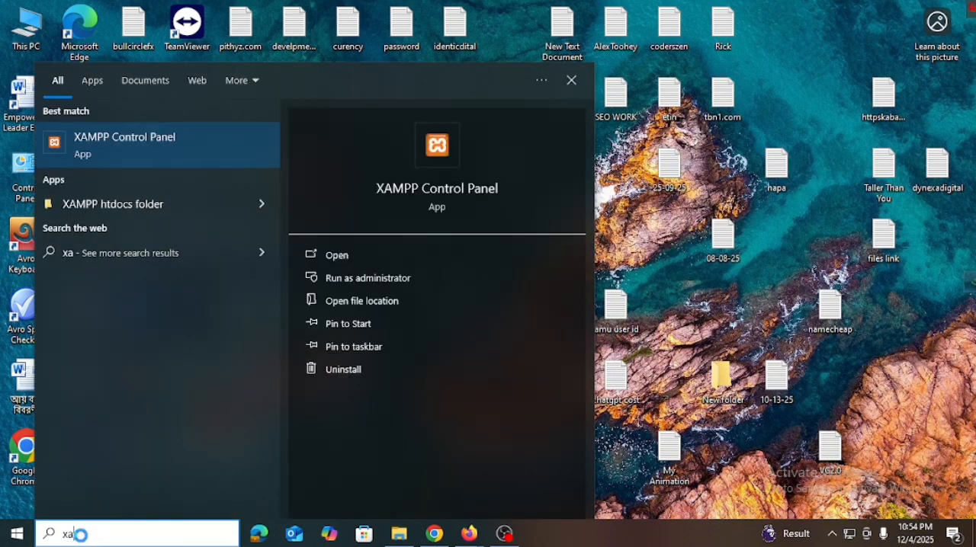
{"action": "type", "text": "p"}
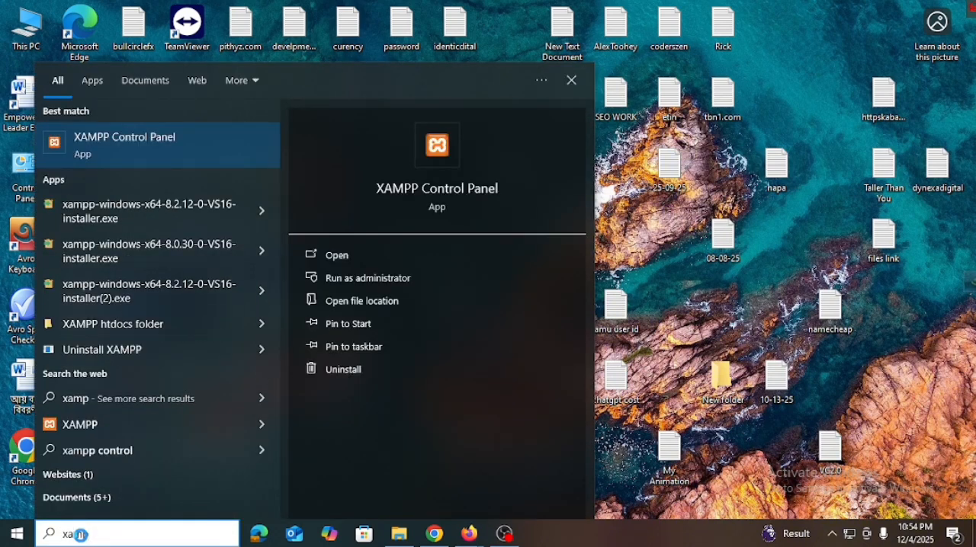
{"action": "type", "text": "p"}
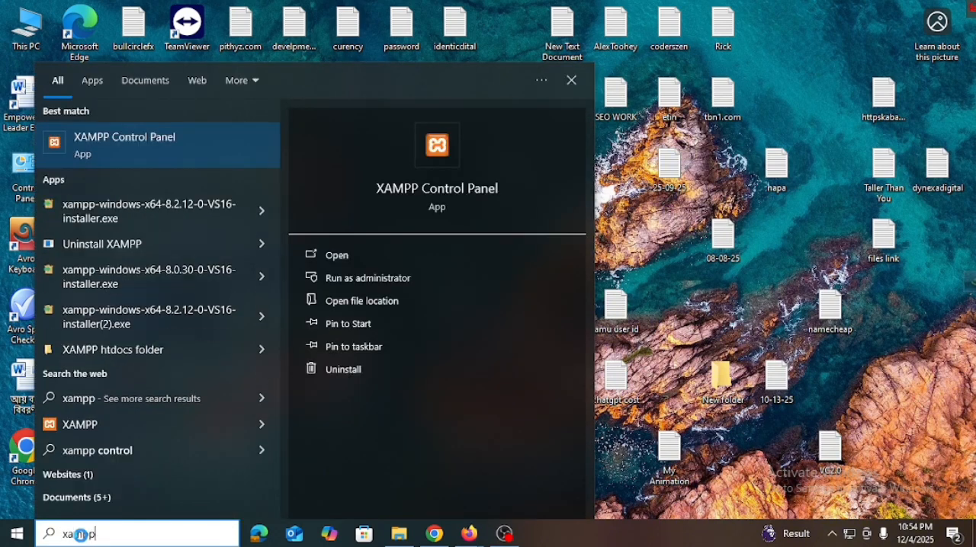
{"action": "left_click", "coordinate": [374, 256]}
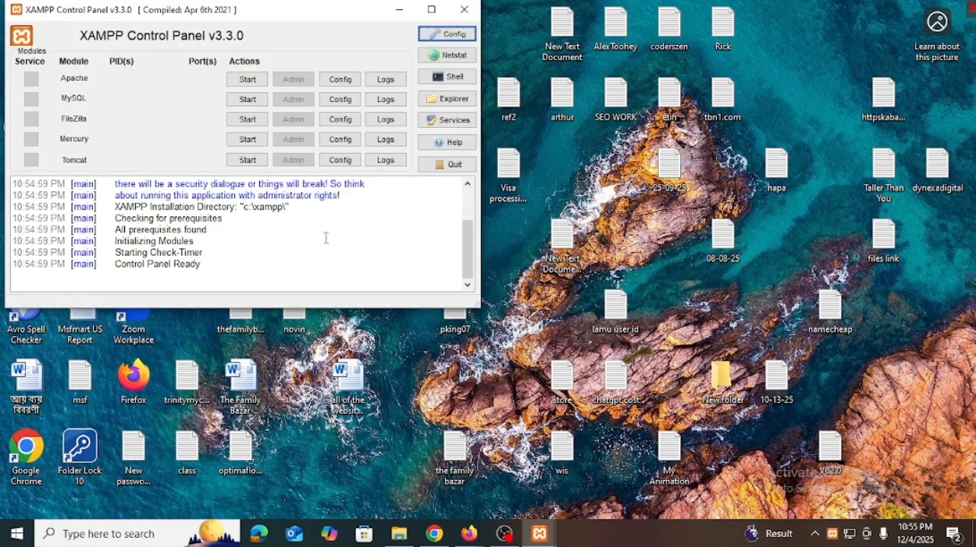
Step: Start the Apache and MySQL modules in XAMPP, and minimize the Control Panel
{"action": "left_click", "coordinate": [250, 84]}
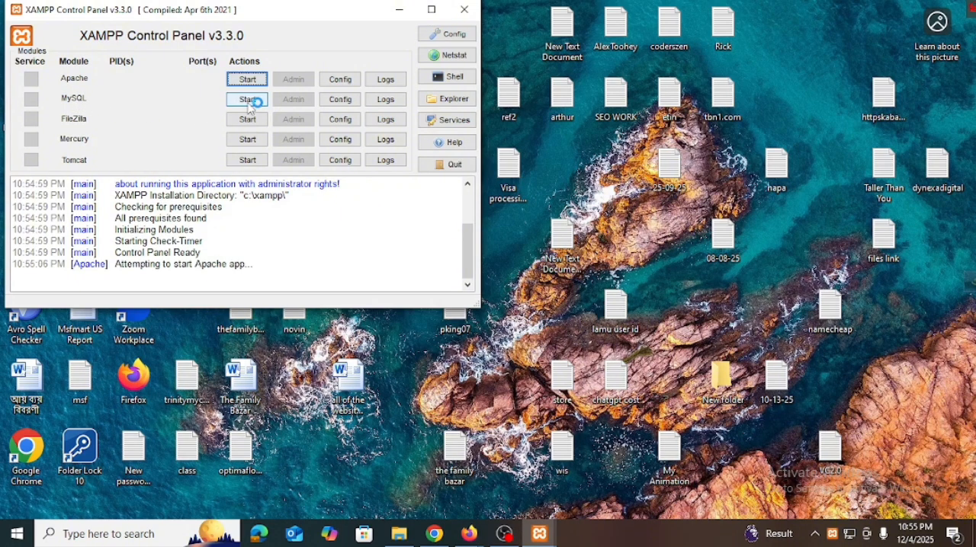
{"action": "left_click", "coordinate": [249, 102]}
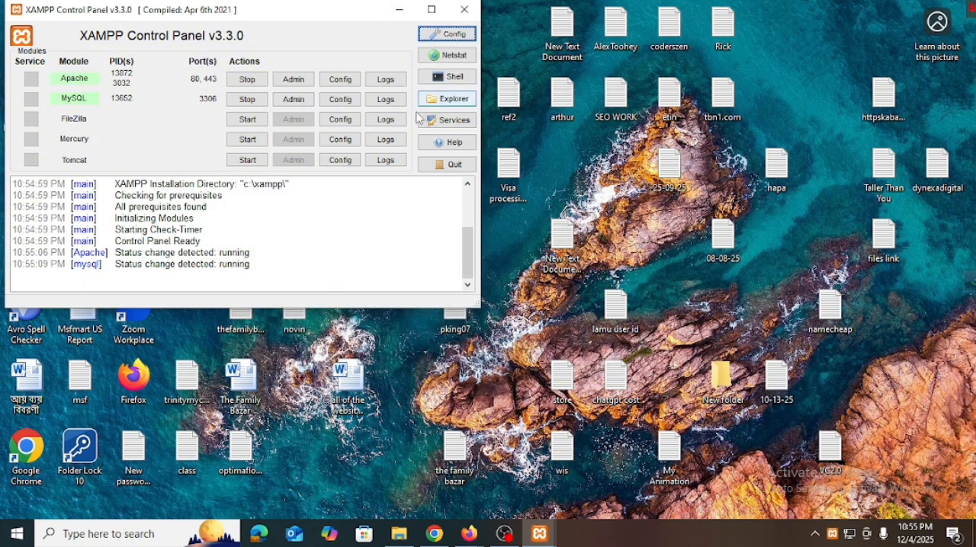
{"action": "left_click", "coordinate": [398, 16]}
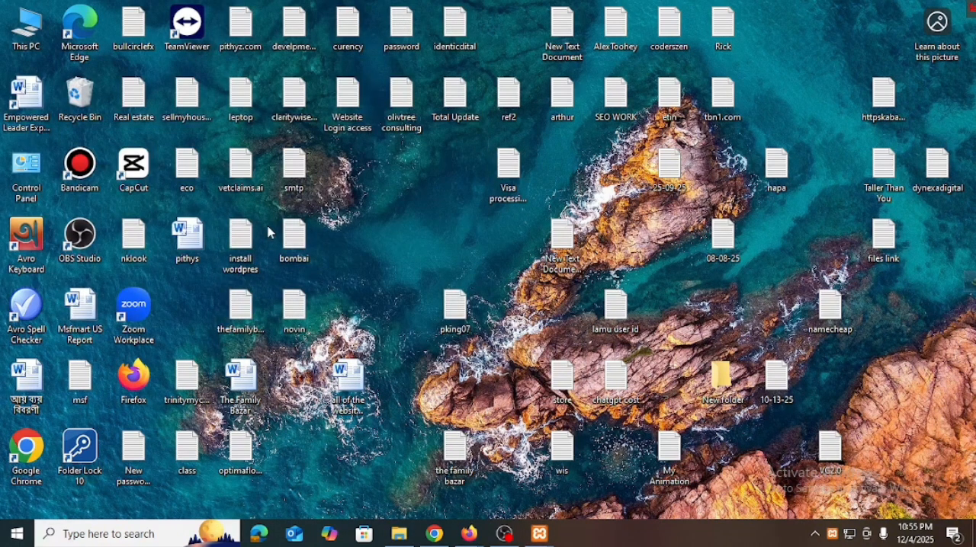
Step: Open This PC and go to the xampp folder on Local Disk (C:)
{"action": "double_click", "coordinate": [35, 38]}
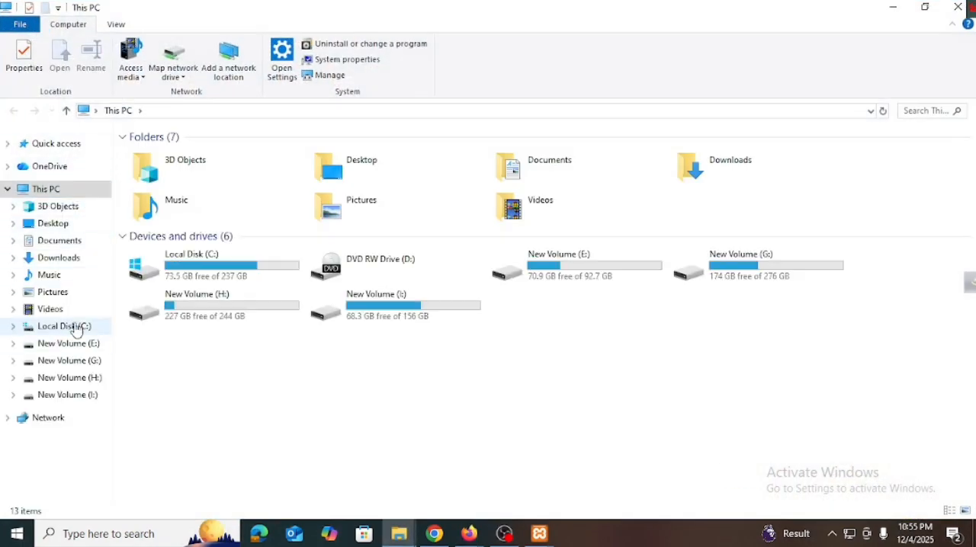
{"action": "left_click", "coordinate": [76, 329]}
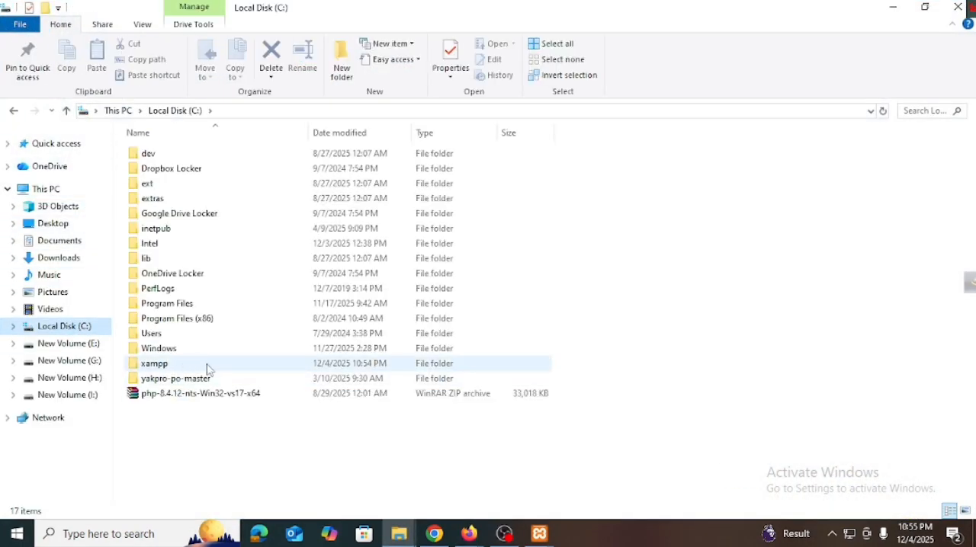
{"action": "double_click", "coordinate": [198, 370]}
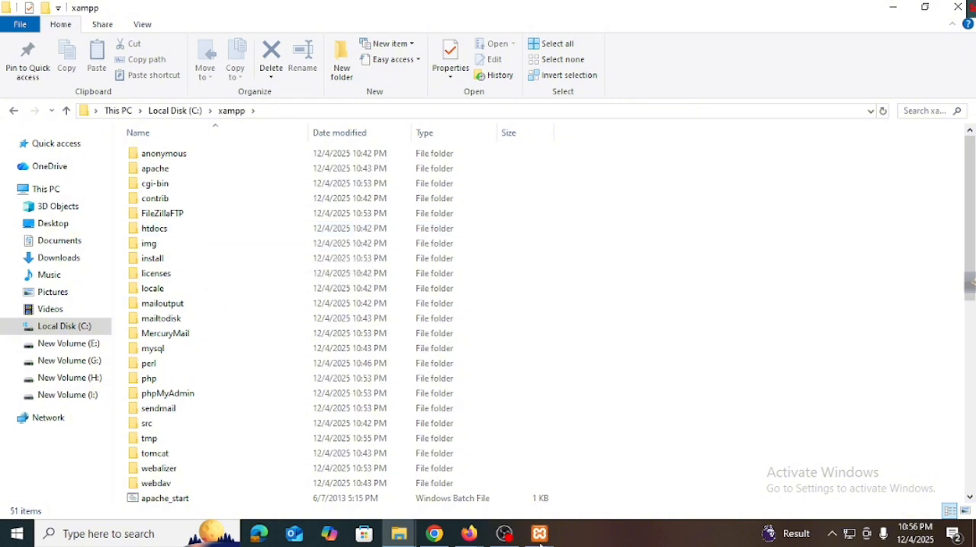
Step: Bring back the XAMPP Control Panel and open the installation folder from it
{"action": "mouse_move", "coordinate": [553, 535]}
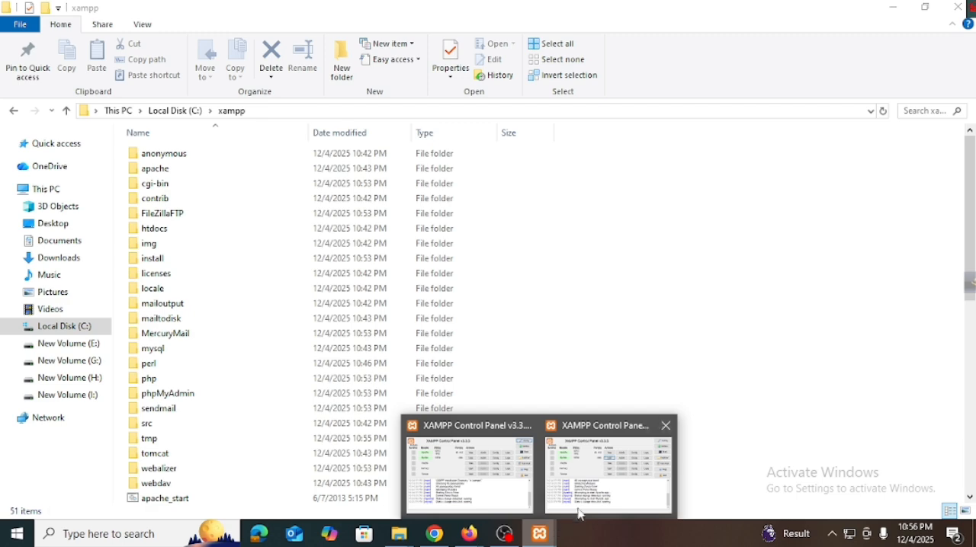
{"action": "left_click", "coordinate": [599, 496]}
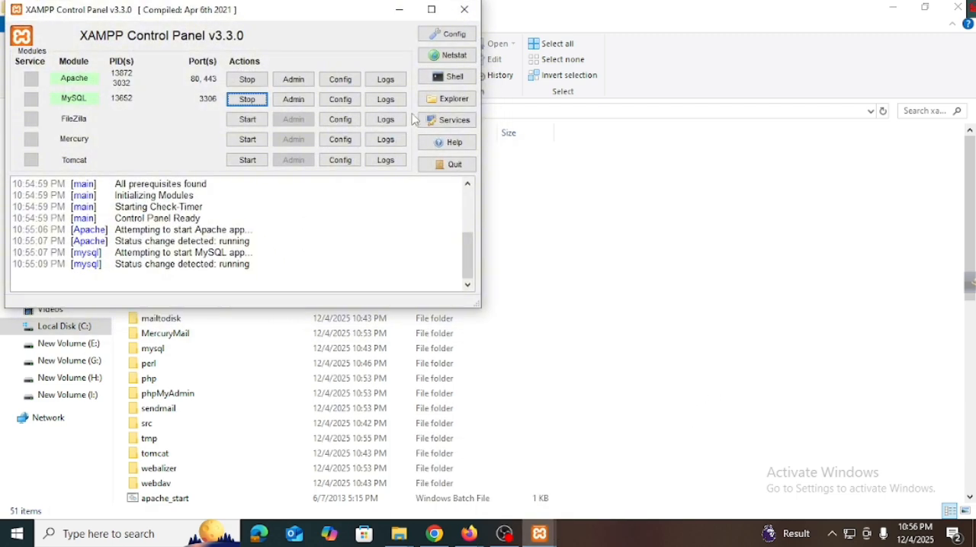
{"action": "left_click", "coordinate": [452, 100]}
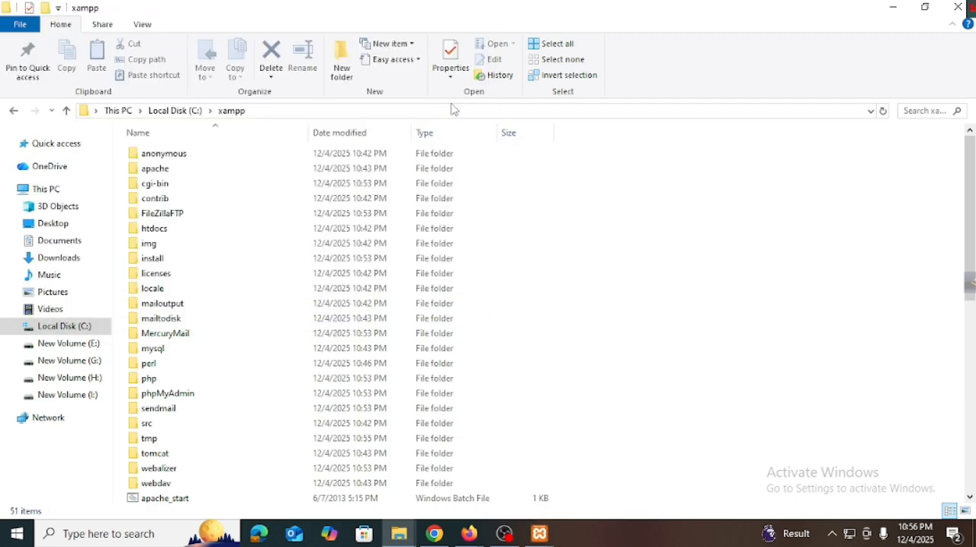
Step: Close the extra Downloads window and the duplicate XAMPP Control Panel window, keeping the xampp folder in view
{"action": "mouse_move", "coordinate": [417, 531]}
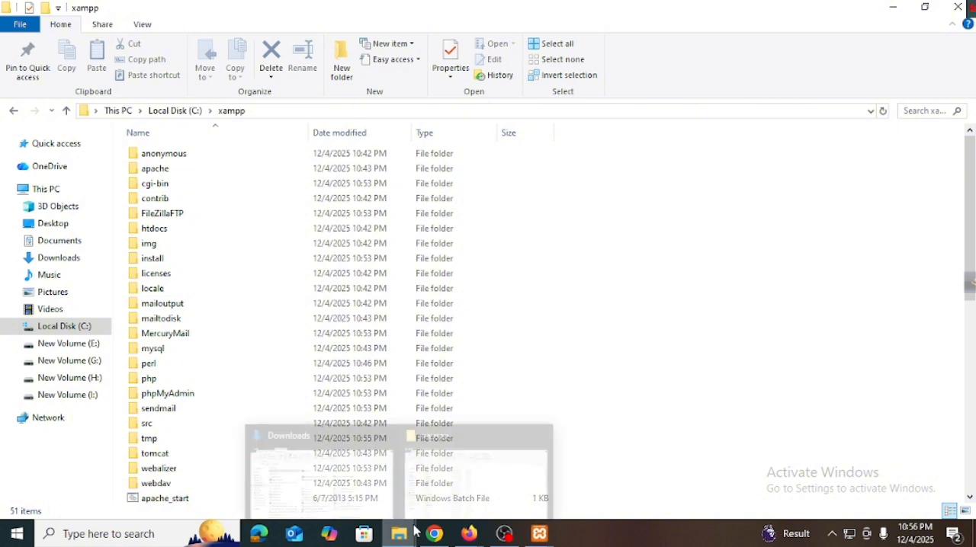
{"action": "left_click", "coordinate": [387, 424]}
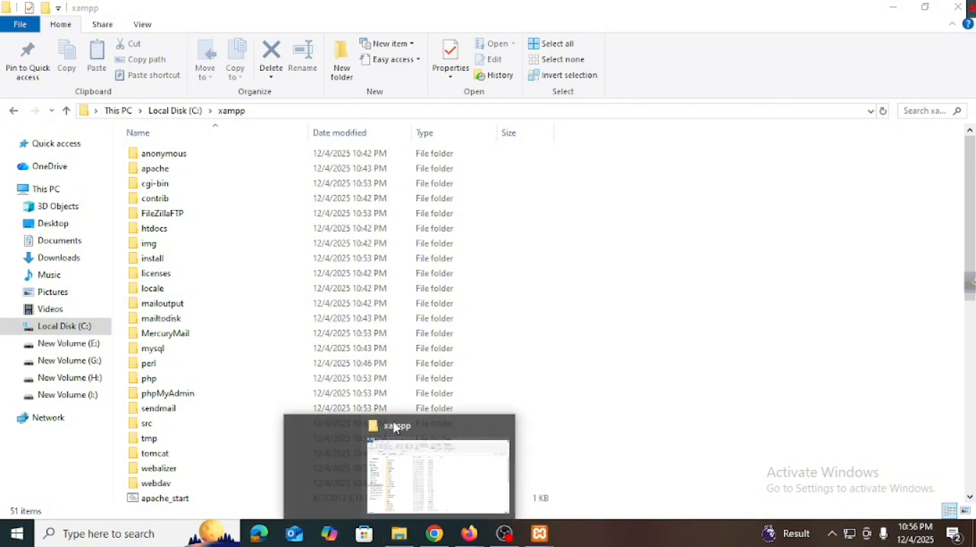
{"action": "left_click", "coordinate": [409, 467]}
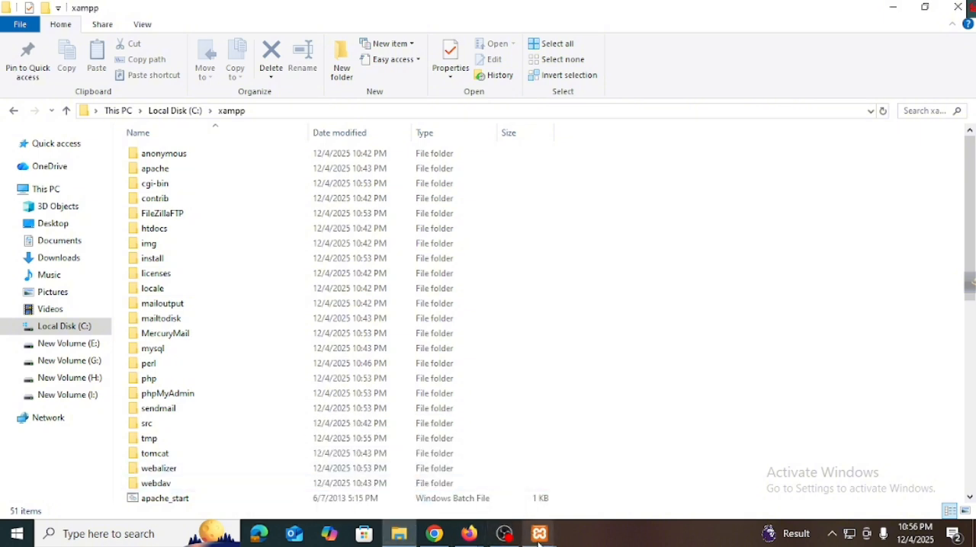
{"action": "mouse_move", "coordinate": [540, 534]}
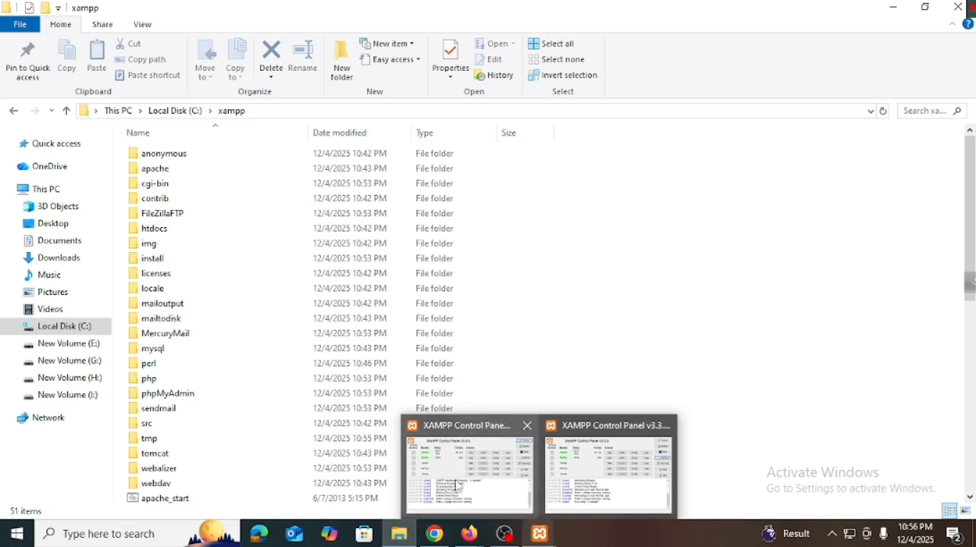
{"action": "left_click", "coordinate": [526, 426]}
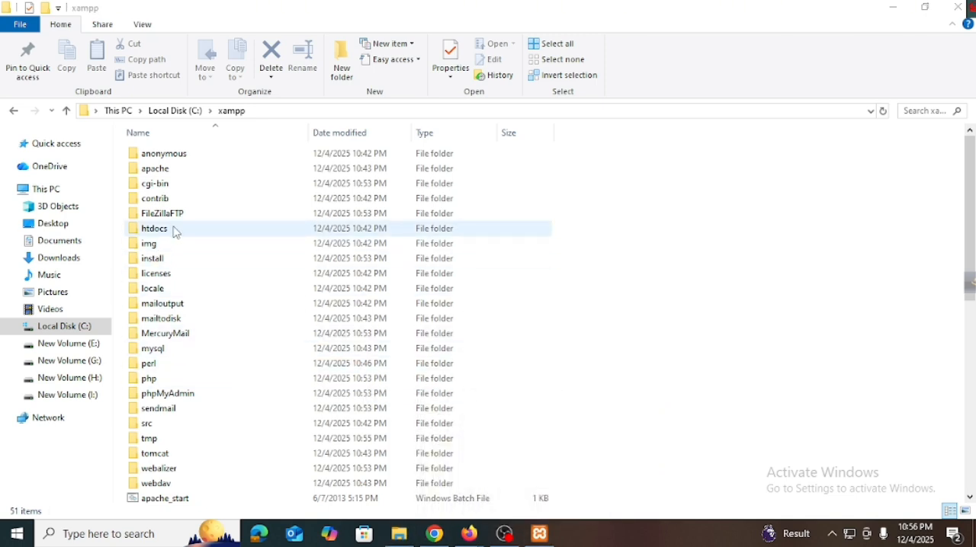
Step: Copy the wordpress-6.9 archive from the Downloads folder
{"action": "left_click", "coordinate": [58, 258]}
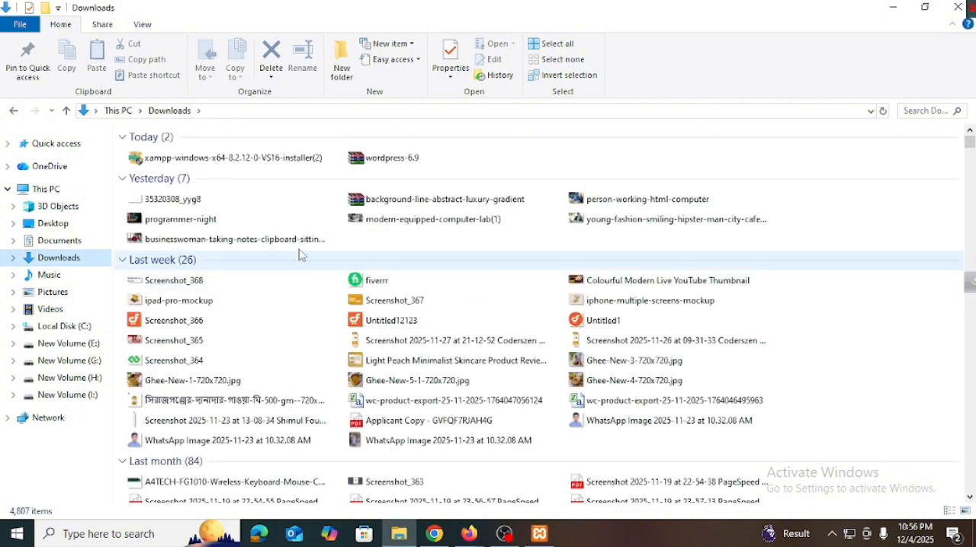
{"action": "right_click", "coordinate": [431, 161]}
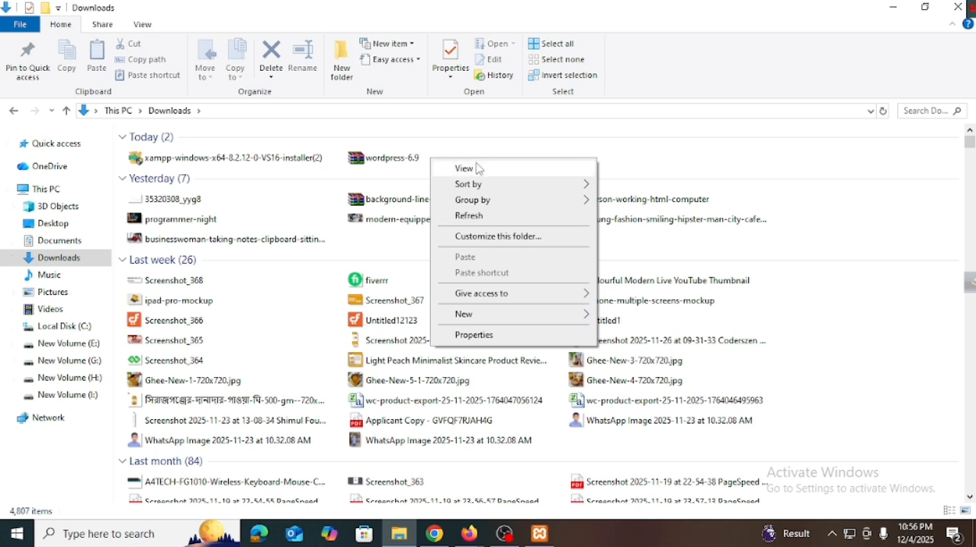
{"action": "left_click", "coordinate": [391, 169]}
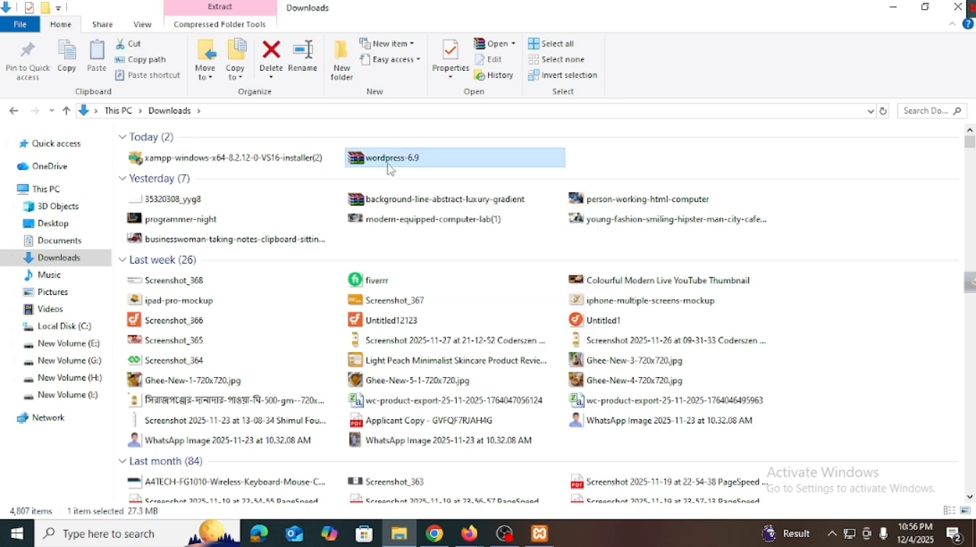
{"action": "right_click", "coordinate": [390, 170]}
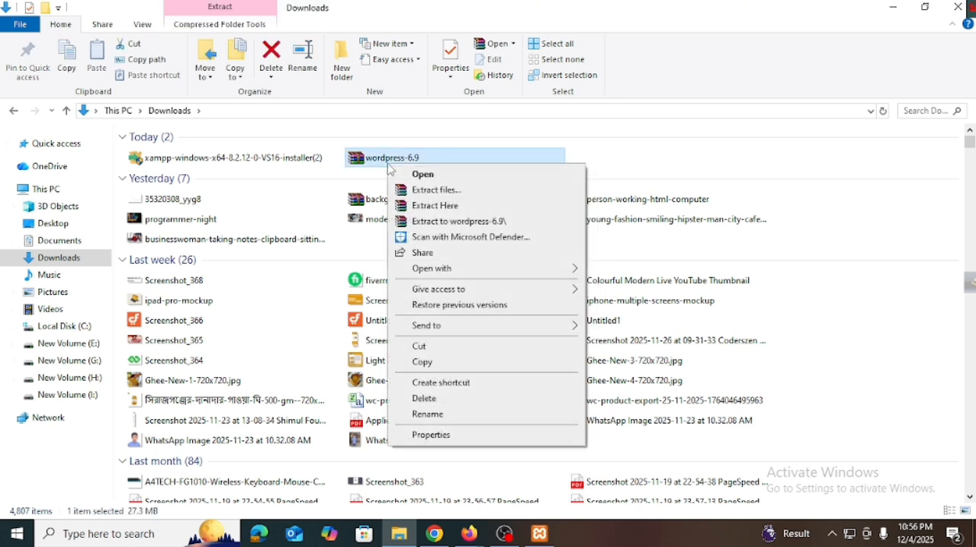
{"action": "left_click", "coordinate": [425, 363]}
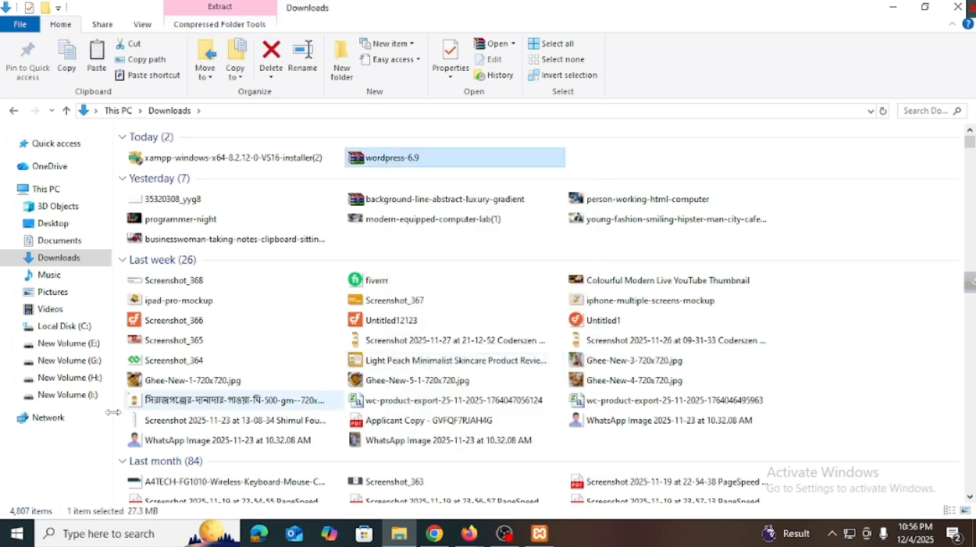
Step: Go to the htdocs folder inside xampp on Local Disk (C:)
{"action": "left_click", "coordinate": [69, 190]}
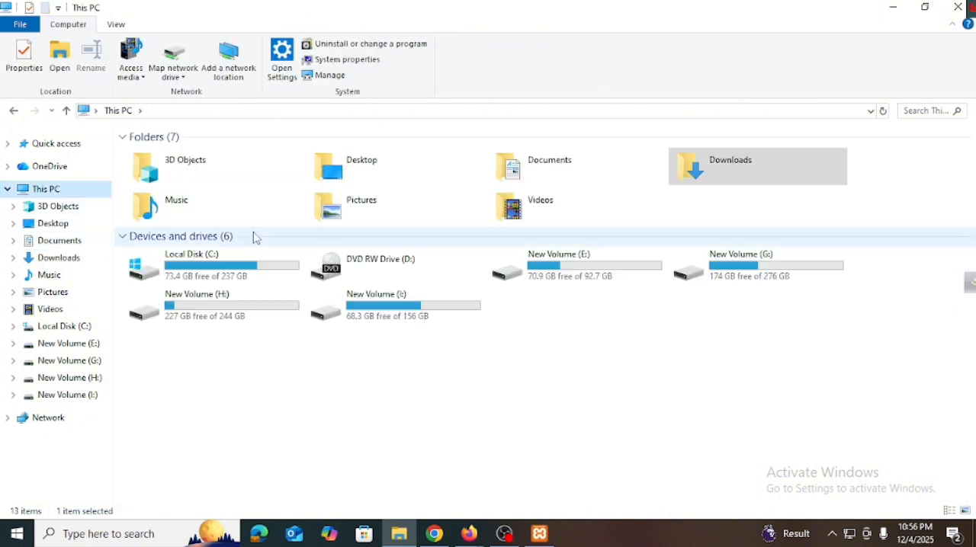
{"action": "double_click", "coordinate": [221, 273]}
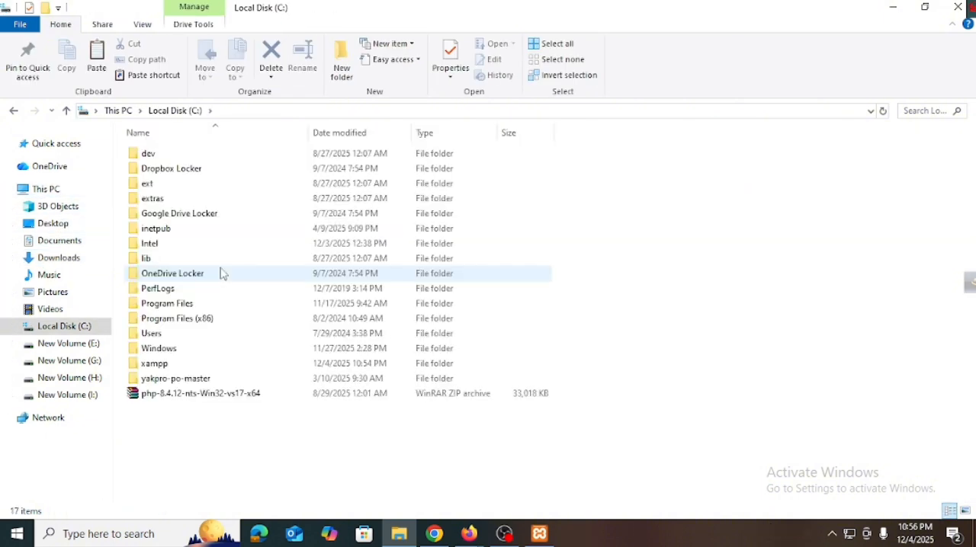
{"action": "double_click", "coordinate": [186, 364]}
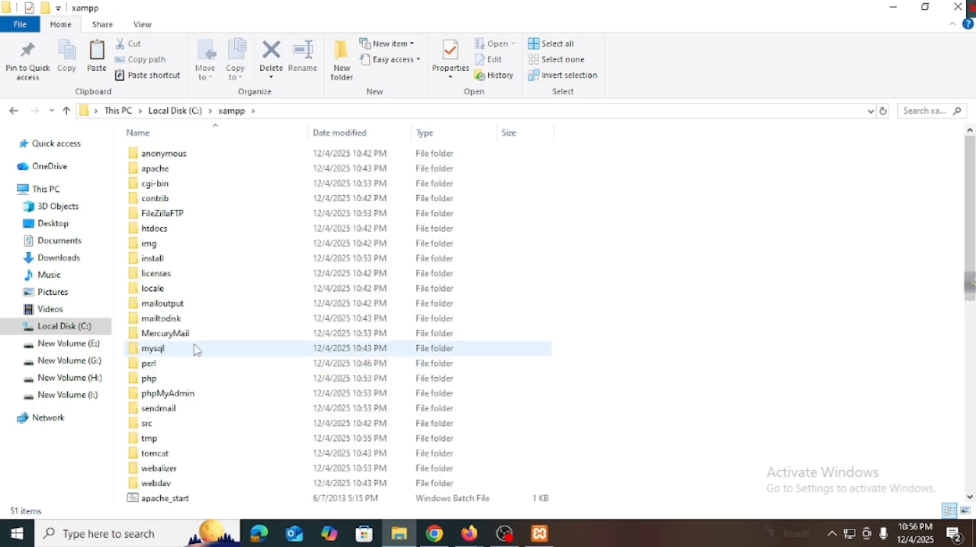
{"action": "double_click", "coordinate": [165, 229]}
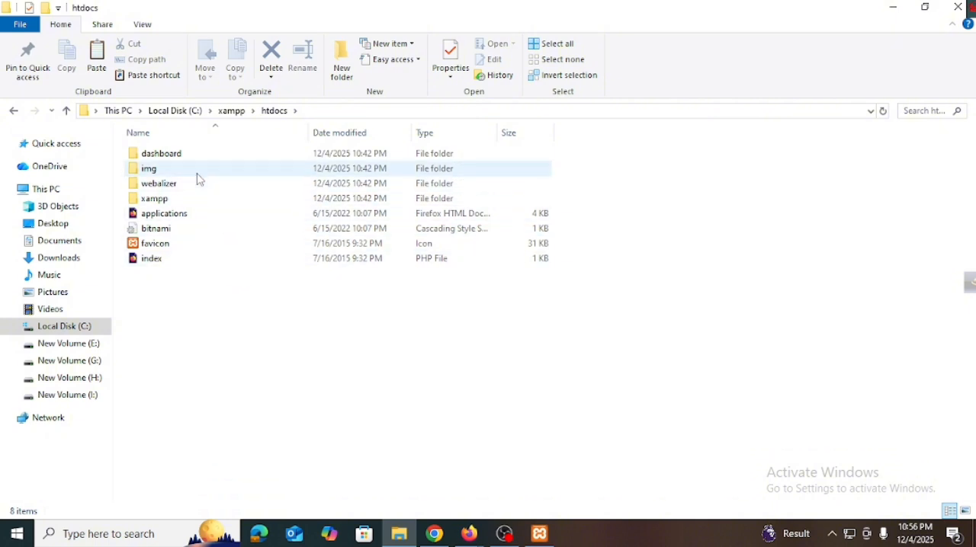
Step: Create a new folder inside htdocs
{"action": "right_click", "coordinate": [203, 329]}
{"action": "mouse_move", "coordinate": [272, 488]}
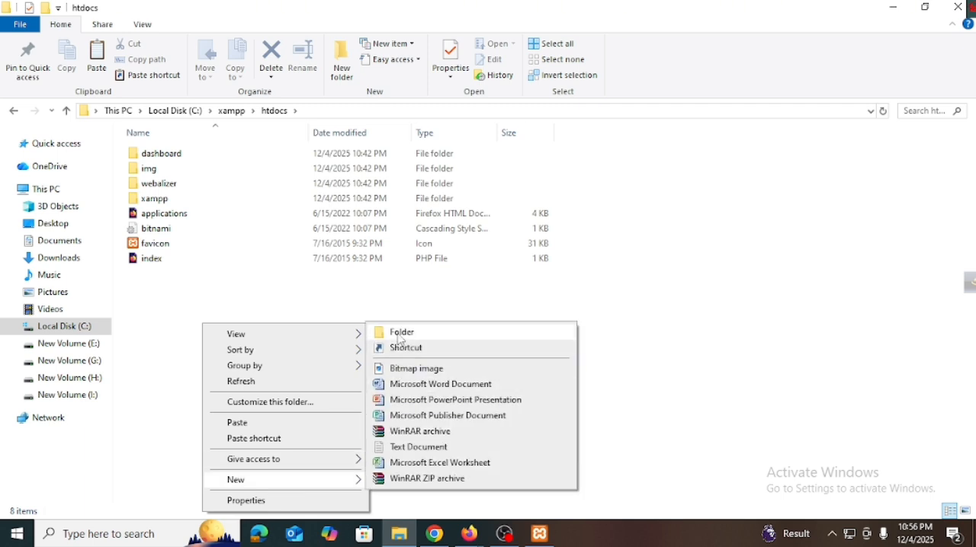
{"action": "left_click", "coordinate": [401, 336]}
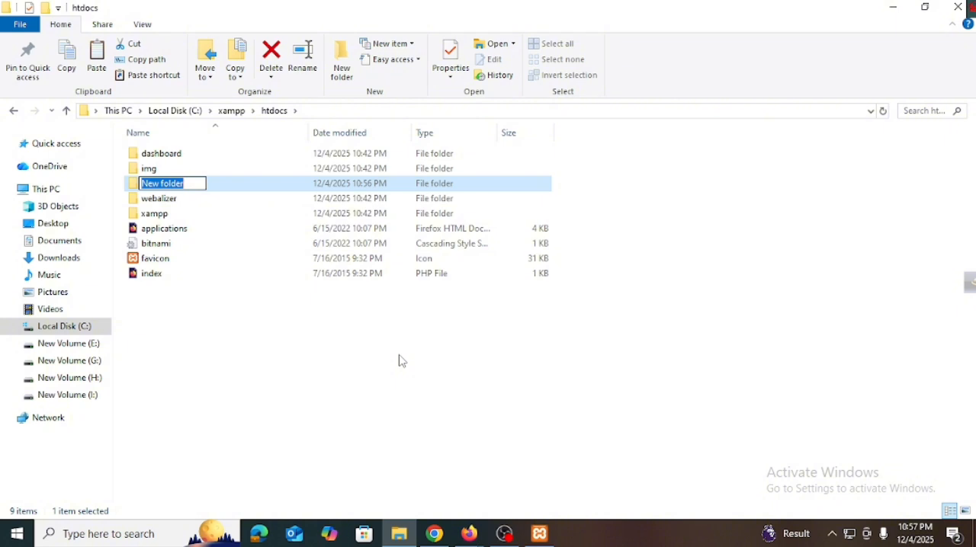
{"action": "type", "text": "our"}
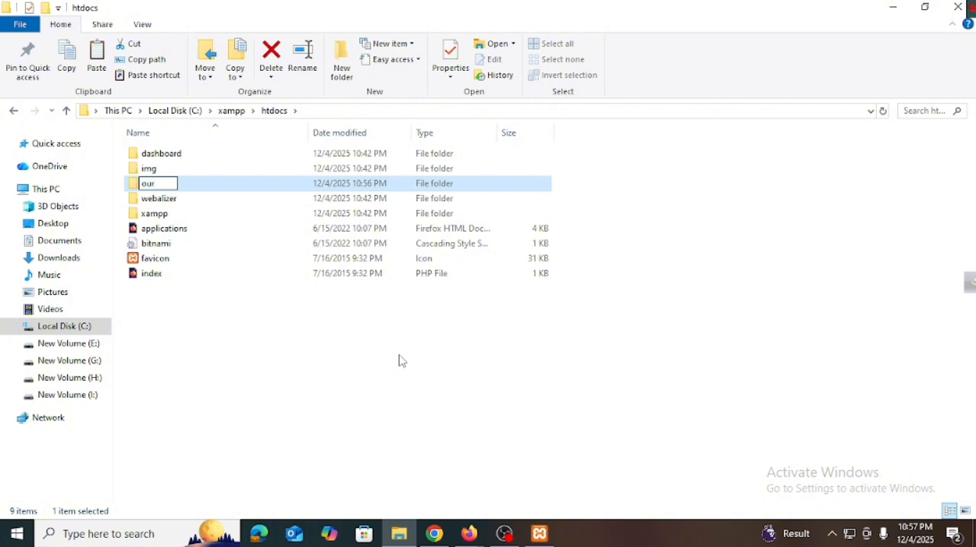
{"action": "type", "text": "d"}
{"action": "key", "text": "BackSpace"}
{"action": "type", "text": "dreamsite"}
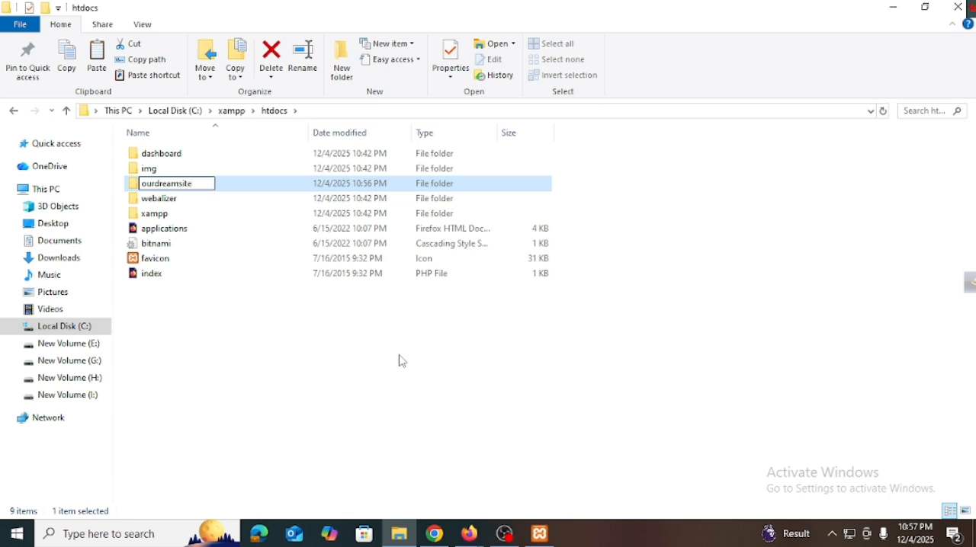
{"action": "key", "text": "BackSpace"}
{"action": "key", "text": "BackSpace"}
{"action": "key", "text": "BackSpace"}
{"action": "key", "text": "BackSpace"}
{"action": "key", "text": "BackSpace"}
{"action": "key", "text": "BackSpace"}
{"action": "key", "text": "BackSpace"}
{"action": "key", "text": "BackSpace"}
{"action": "key", "text": "BackSpace"}
{"action": "key", "text": "BackSpace"}
{"action": "key", "text": "BackSpace"}
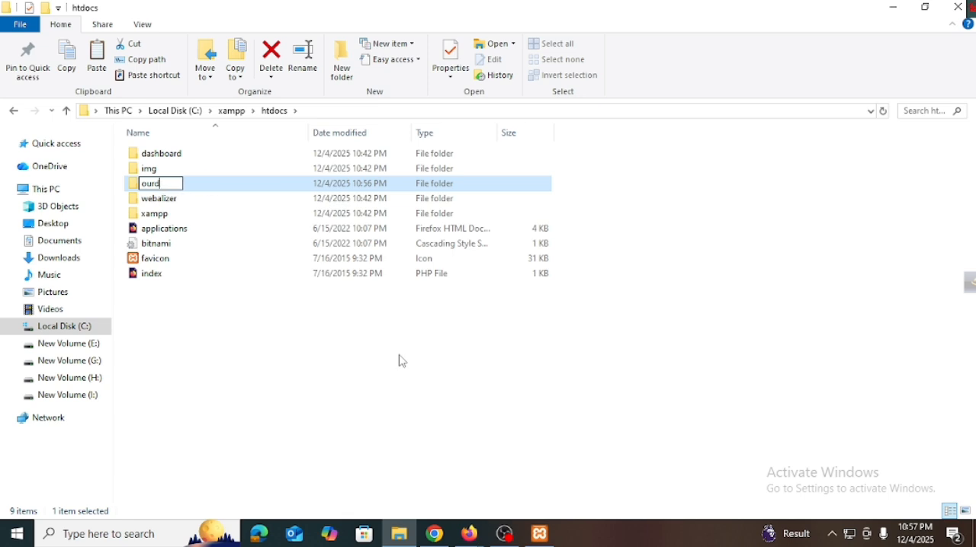
{"action": "key", "text": "BackSpace"}
Step: Name the new htdocs folder first-website
{"action": "type", "text": "first-website"}
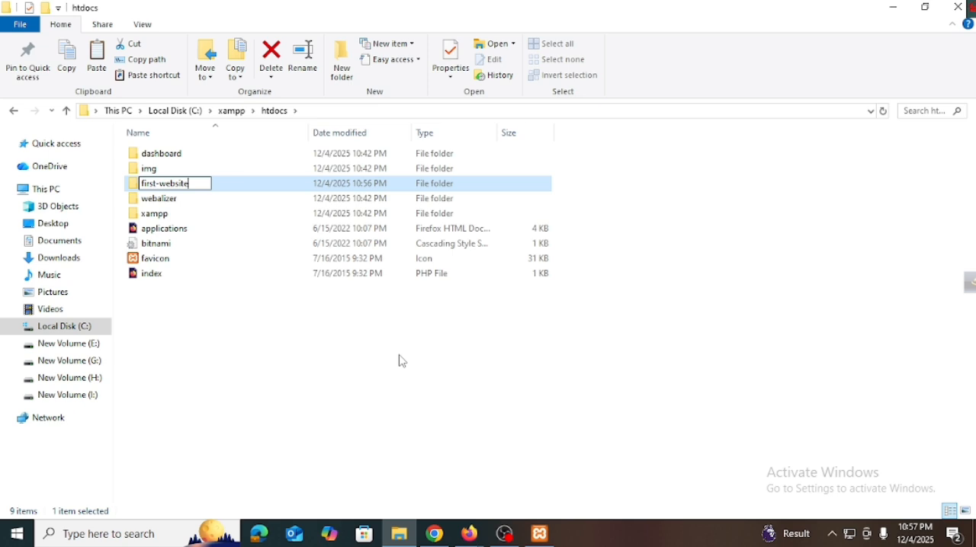
{"action": "key", "text": "Return"}
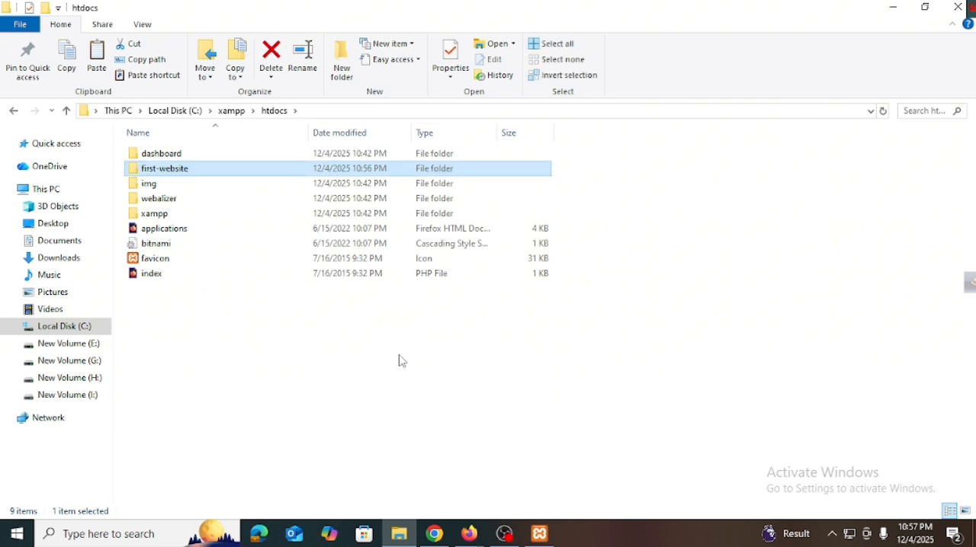
Step: Open the first-website folder and paste the copied wordpress-6.9 archive into it
{"action": "left_click", "coordinate": [333, 376]}
{"action": "double_click", "coordinate": [256, 179]}
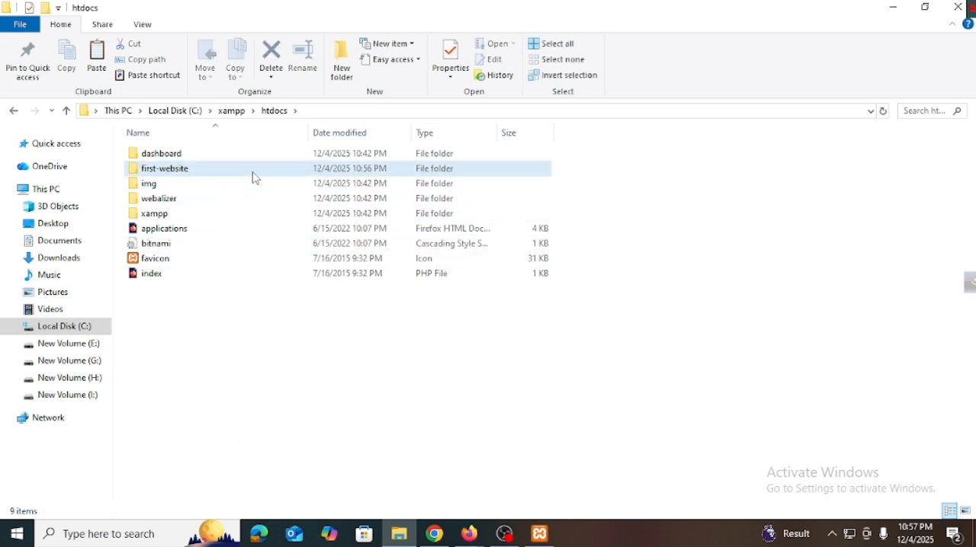
{"action": "right_click", "coordinate": [287, 286]}
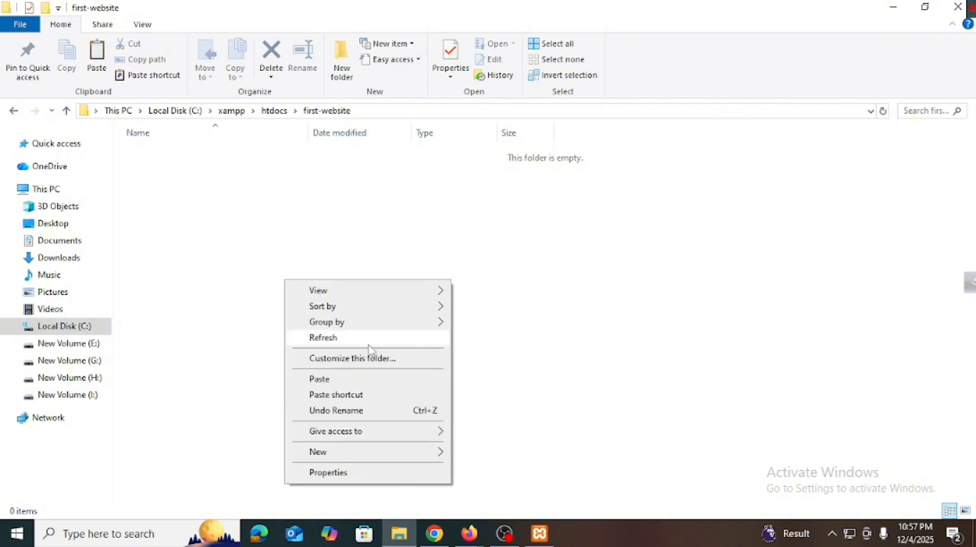
{"action": "left_click", "coordinate": [334, 381]}
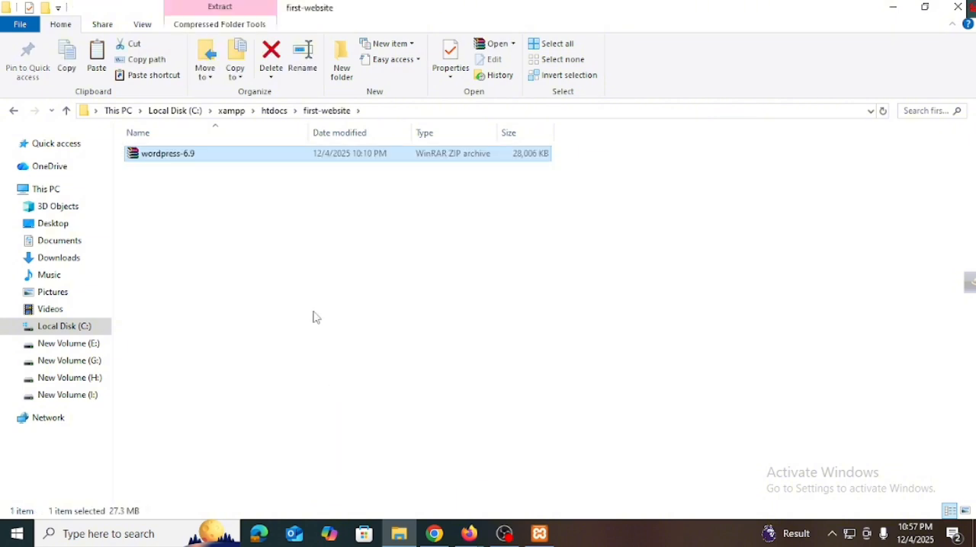
Step: Extract the wordpress-6.9 archive directly into the first-website folder
{"action": "left_click", "coordinate": [257, 275]}
{"action": "right_click", "coordinate": [212, 163]}
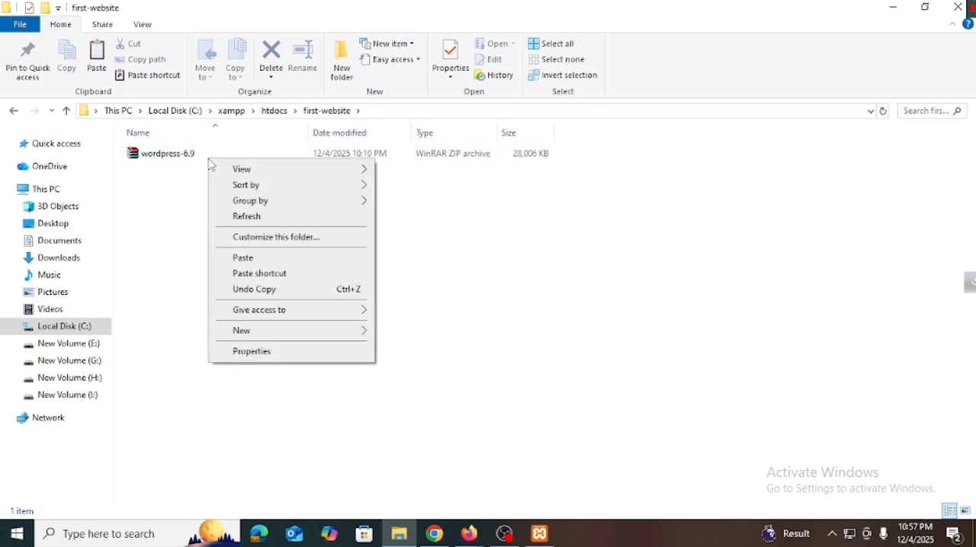
{"action": "left_click", "coordinate": [193, 156]}
{"action": "left_click", "coordinate": [193, 157]}
{"action": "right_click", "coordinate": [193, 157]}
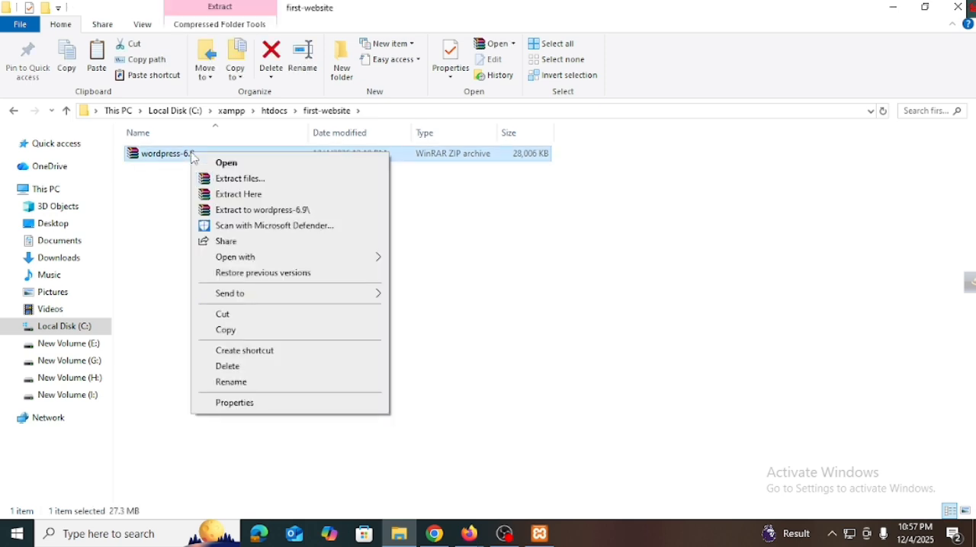
{"action": "left_click", "coordinate": [259, 200]}
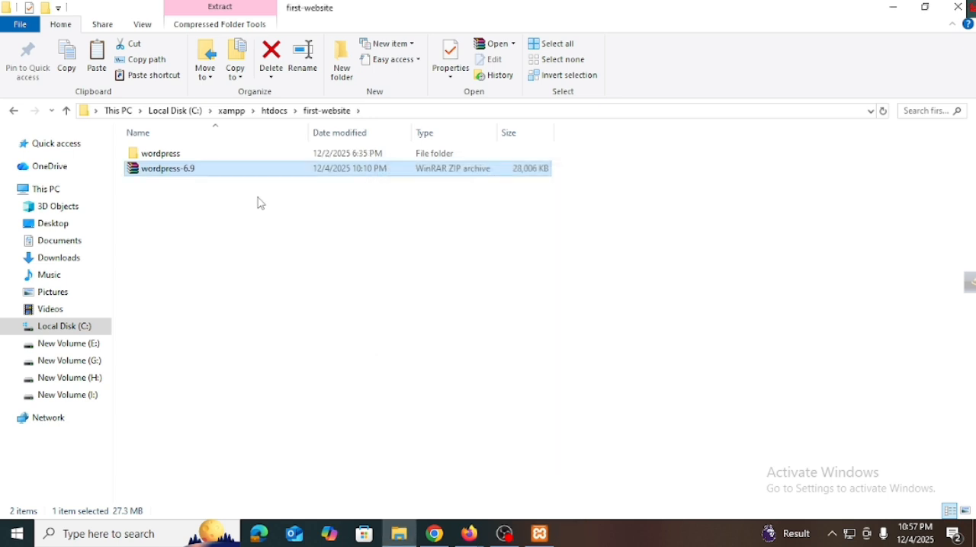
{"action": "left_click", "coordinate": [258, 198]}
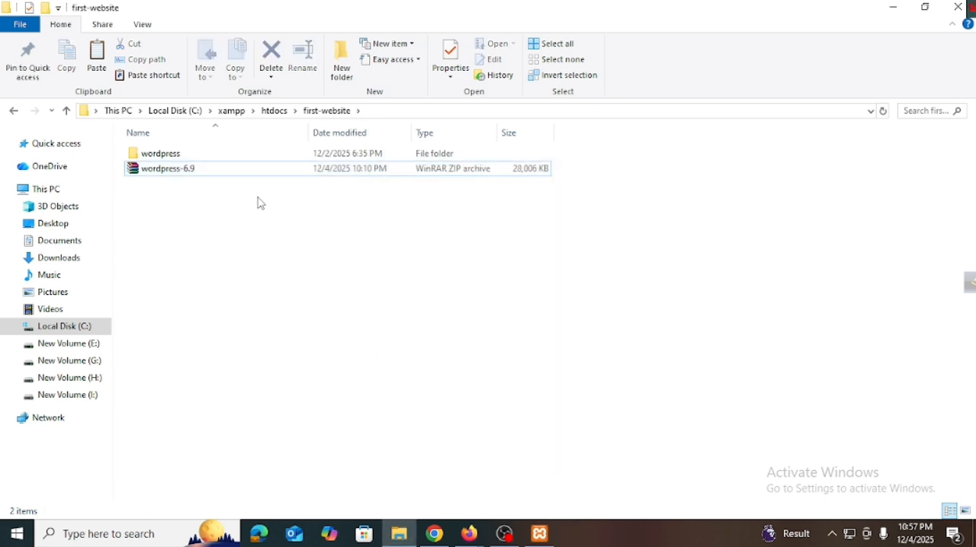
Step: Delete the wordpress-6.9 archive from the first-website folder
{"action": "left_click", "coordinate": [208, 171]}
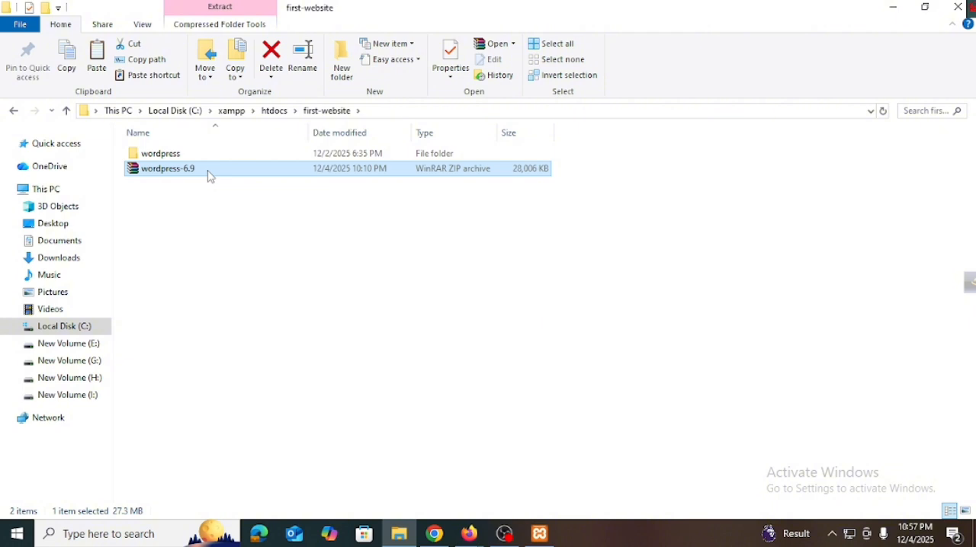
{"action": "right_click", "coordinate": [208, 172]}
{"action": "left_click", "coordinate": [258, 389]}
Step: Open the extracted wordpress folder and copy all the files and folders in it
{"action": "double_click", "coordinate": [207, 155]}
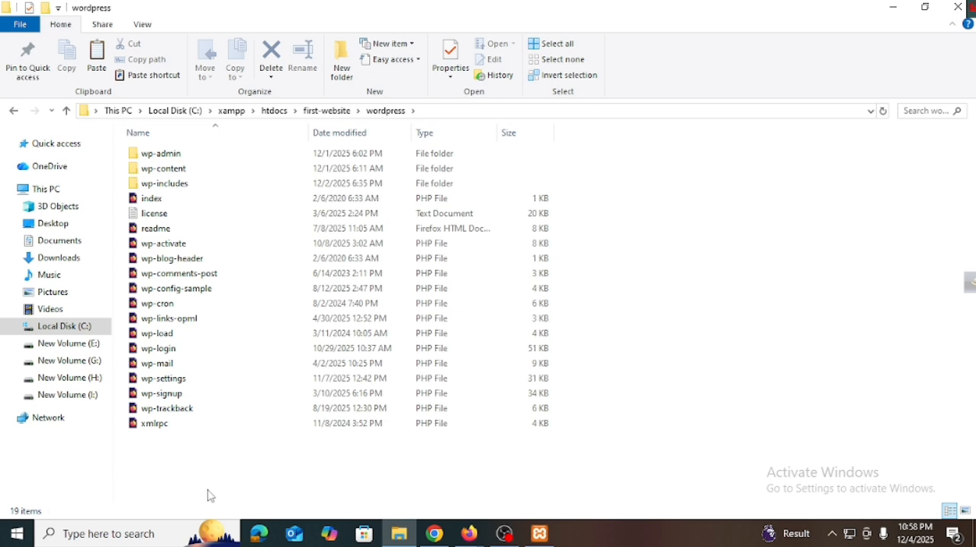
{"action": "key", "text": "ctrl+a"}
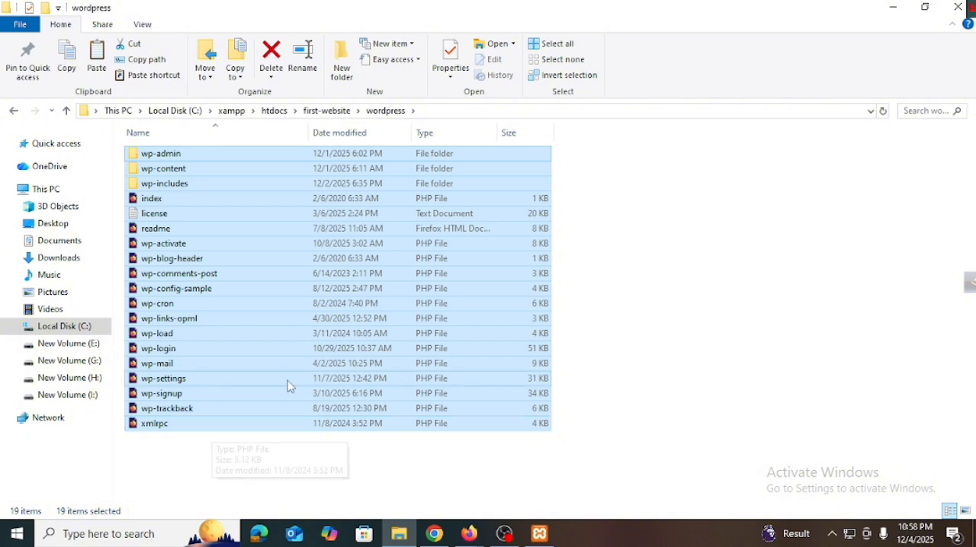
{"action": "right_click", "coordinate": [273, 351]}
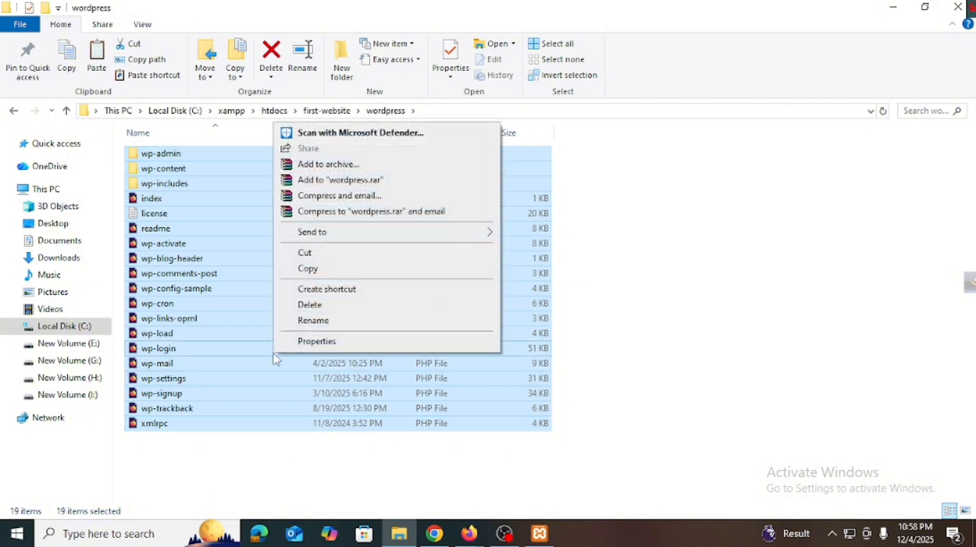
{"action": "left_click", "coordinate": [307, 270]}
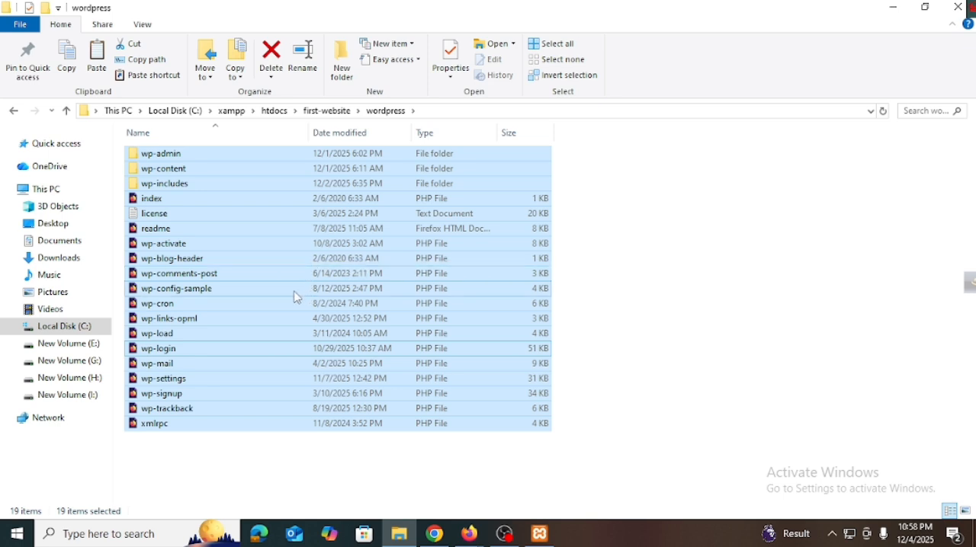
Step: Go back to the first-website folder and paste the copied WordPress files there
{"action": "left_click", "coordinate": [8, 117]}
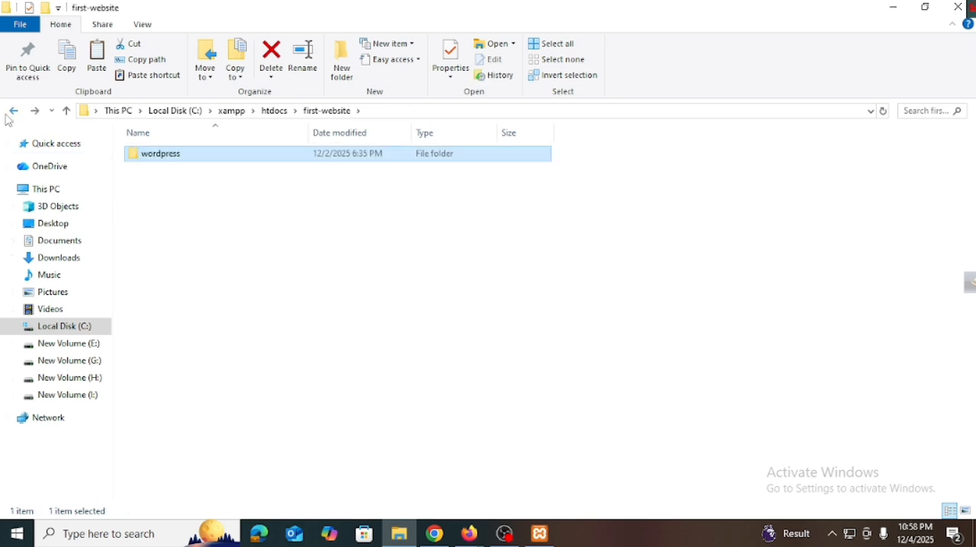
{"action": "right_click", "coordinate": [257, 304]}
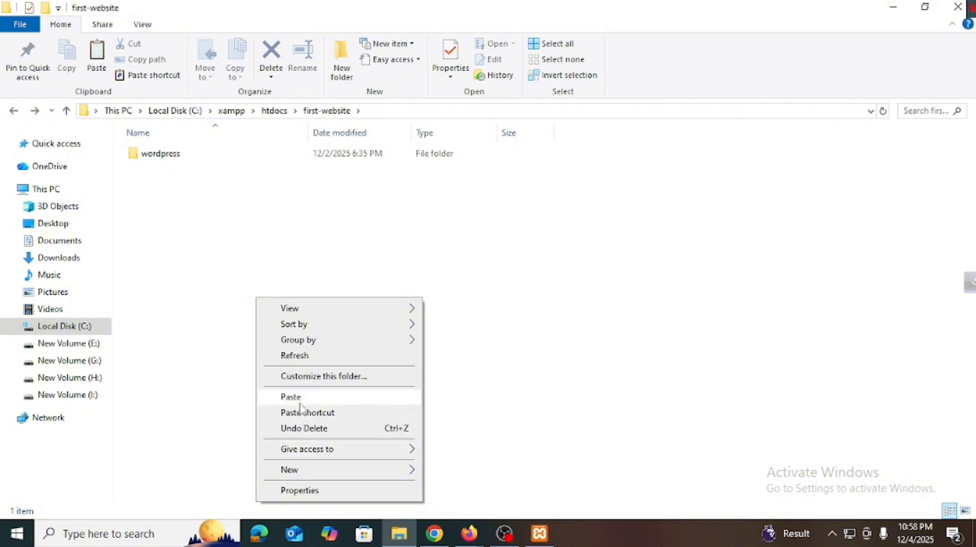
{"action": "left_click", "coordinate": [300, 402]}
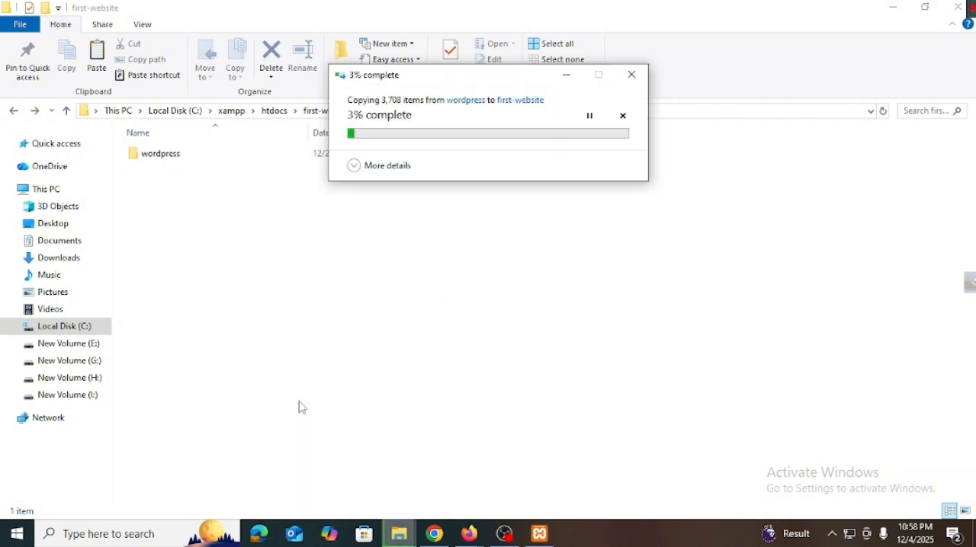
Step: Delete the redundant wordpress folder from first-website
{"action": "left_click", "coordinate": [336, 475]}
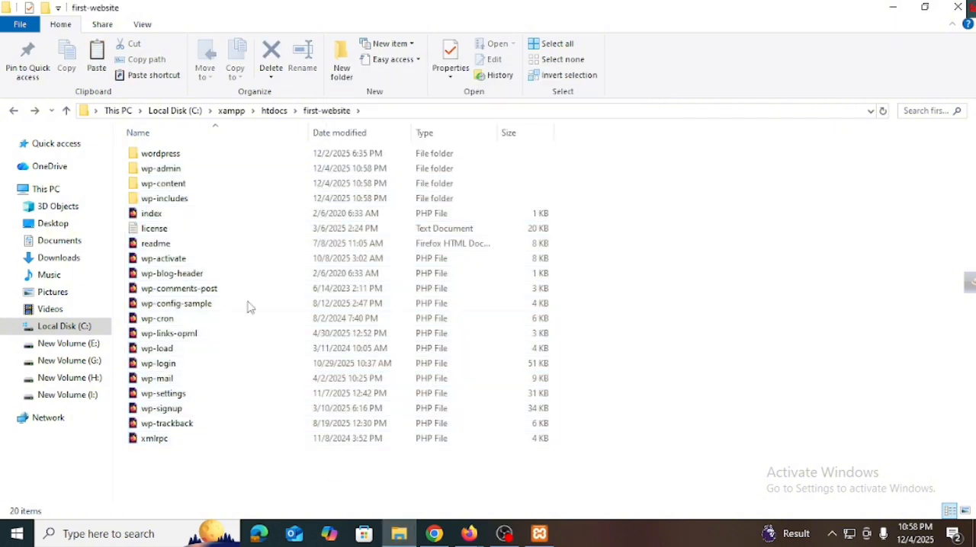
{"action": "right_click", "coordinate": [188, 153]}
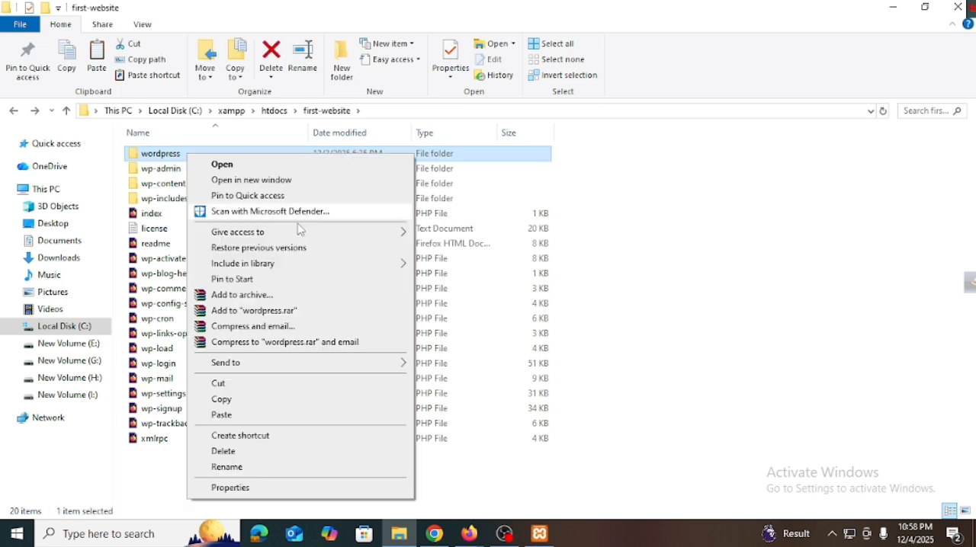
{"action": "left_click", "coordinate": [246, 453]}
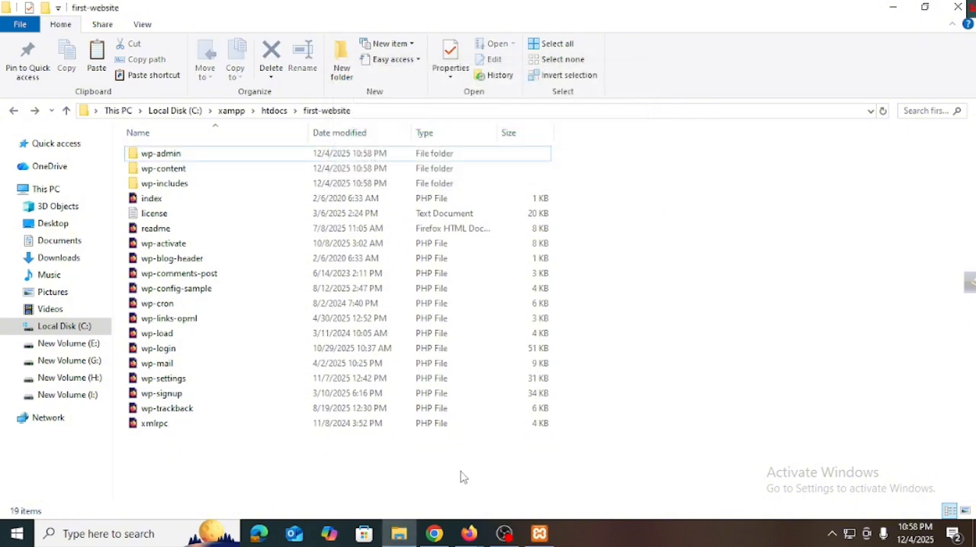
Step: Switch to Firefox and open localhost/first-website in a new tab
{"action": "left_click", "coordinate": [469, 536]}
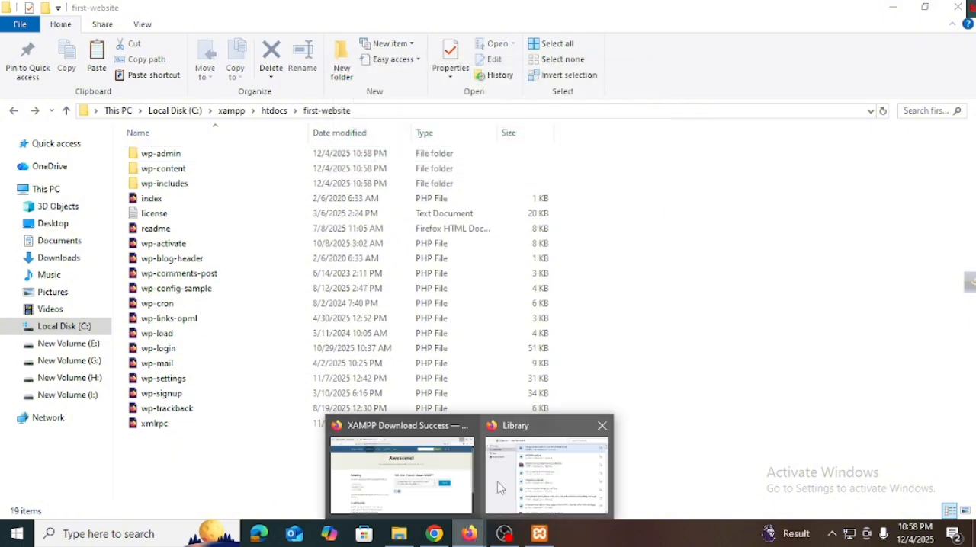
{"action": "left_click", "coordinate": [442, 481]}
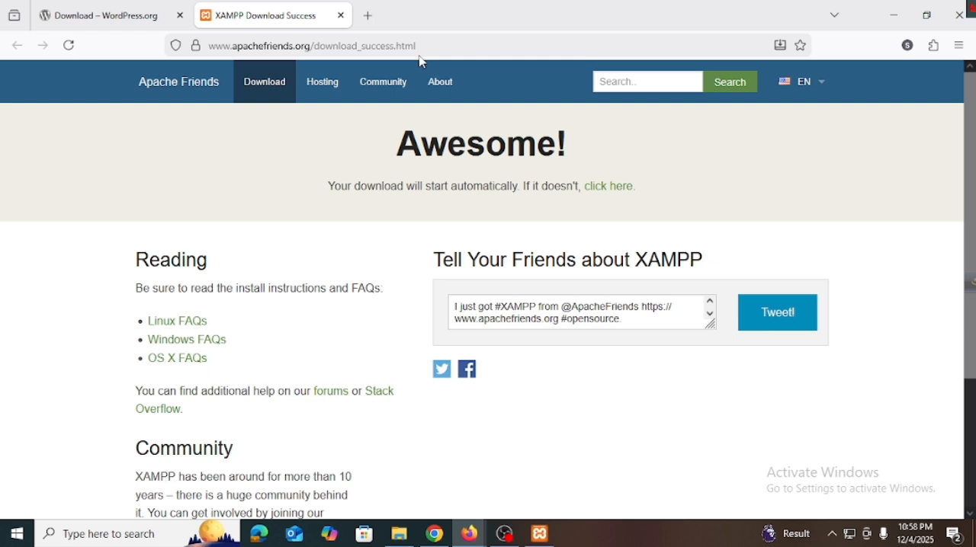
{"action": "left_click", "coordinate": [368, 16]}
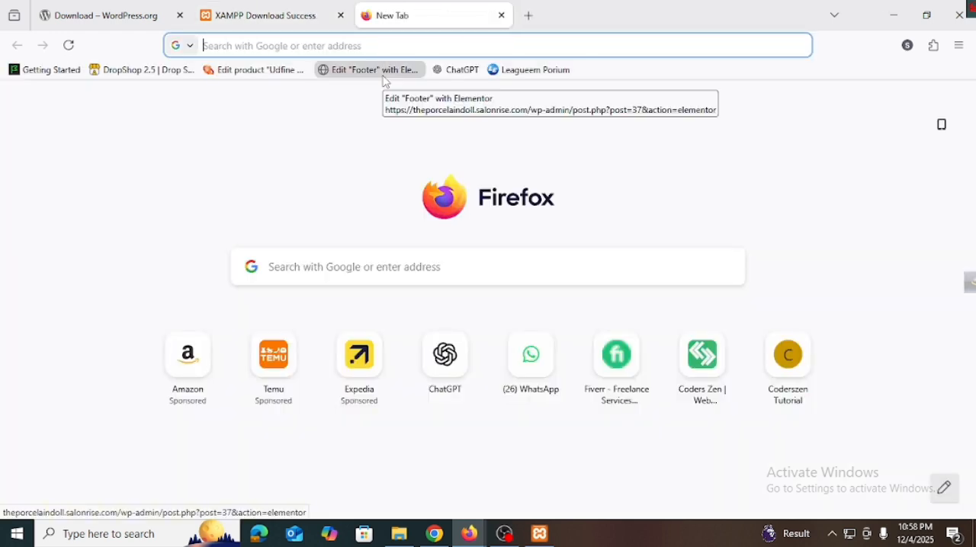
{"action": "type", "text": "loca"}
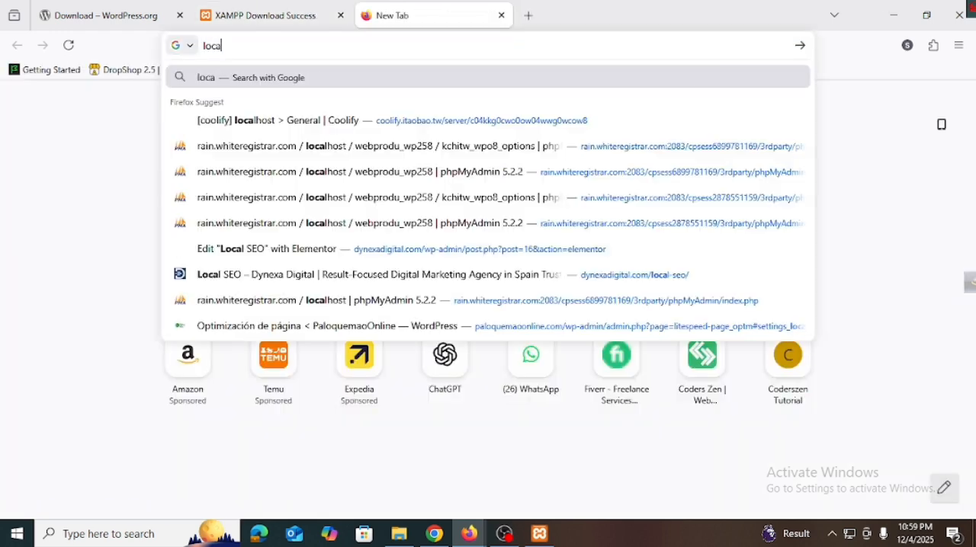
{"action": "type", "text": "lhost/"}
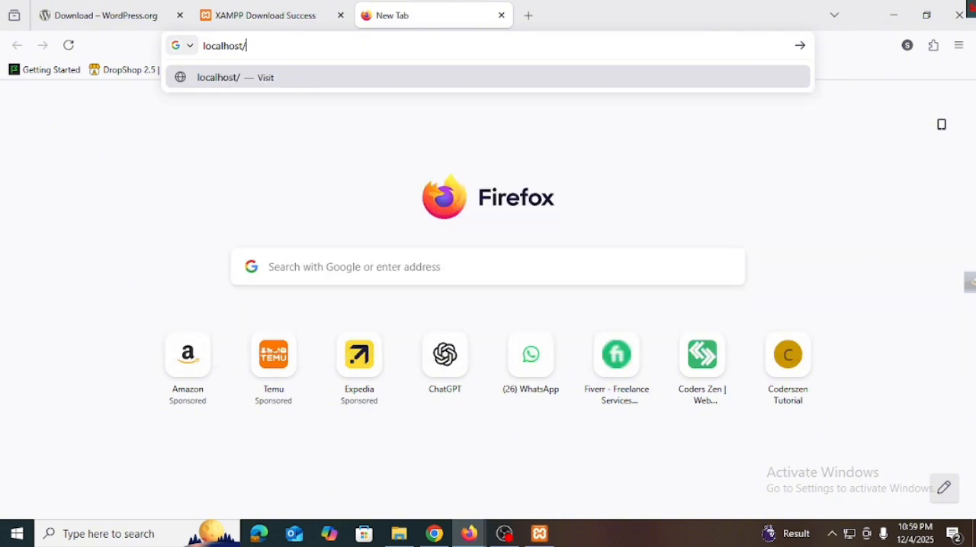
{"action": "left_click", "coordinate": [416, 534]}
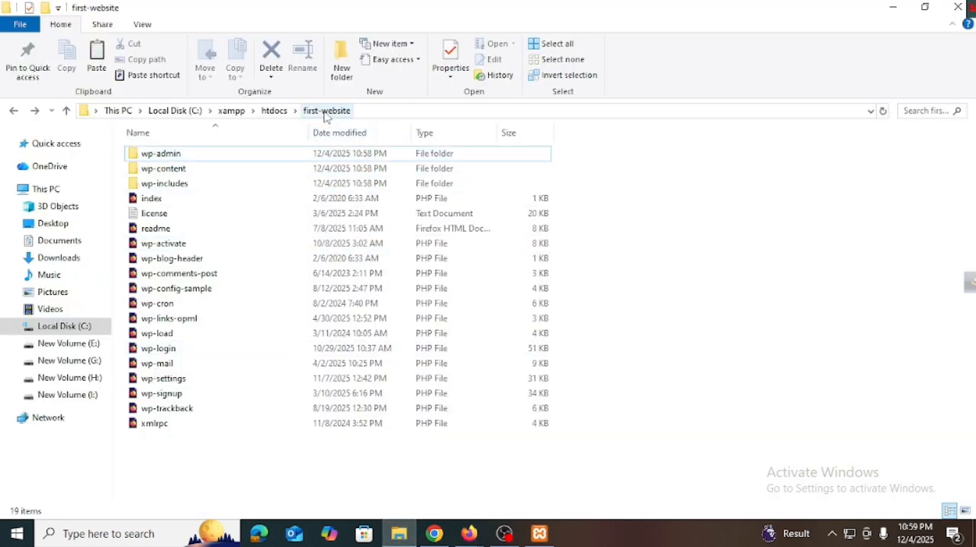
{"action": "left_click", "coordinate": [468, 533]}
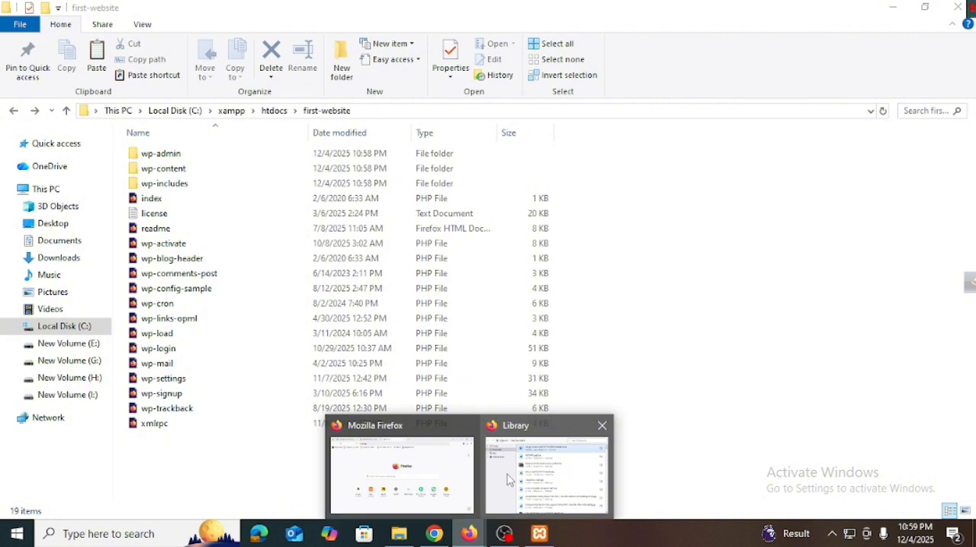
{"action": "left_click", "coordinate": [426, 476]}
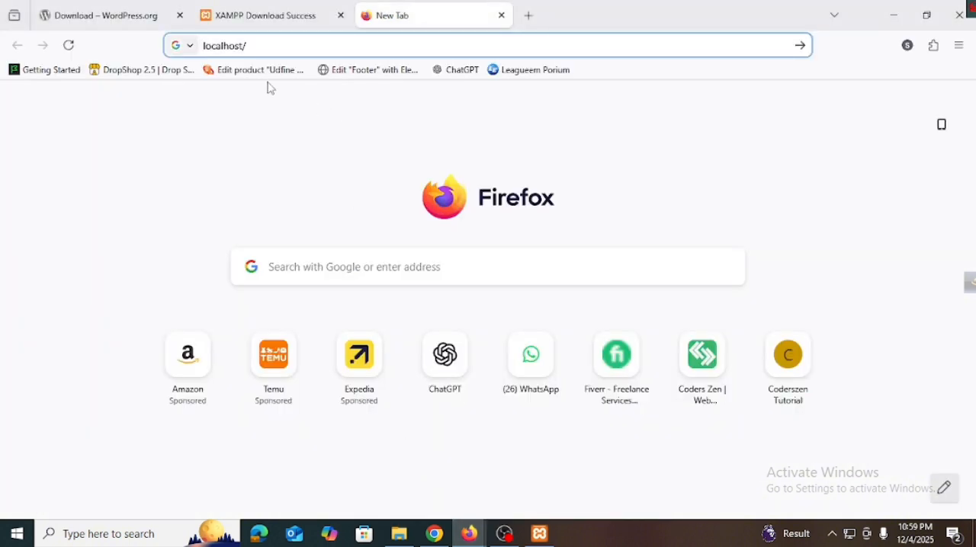
{"action": "type", "text": "first"}
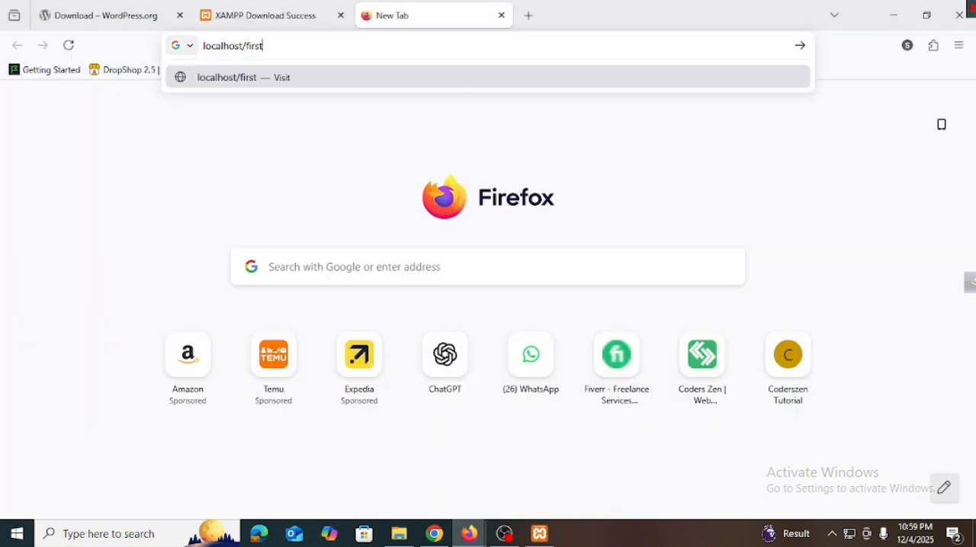
{"action": "type", "text": "-websit"}
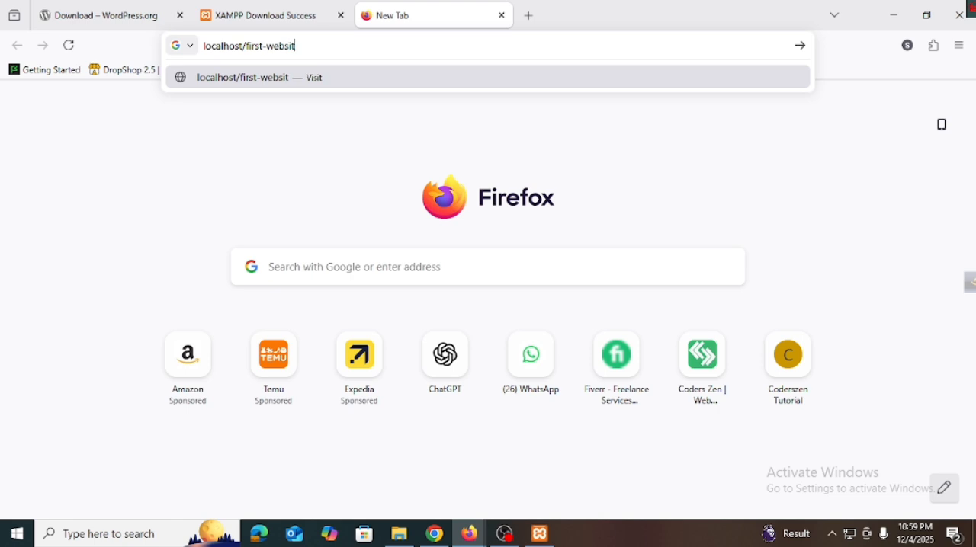
{"action": "type", "text": "e"}
{"action": "key", "text": "Return"}
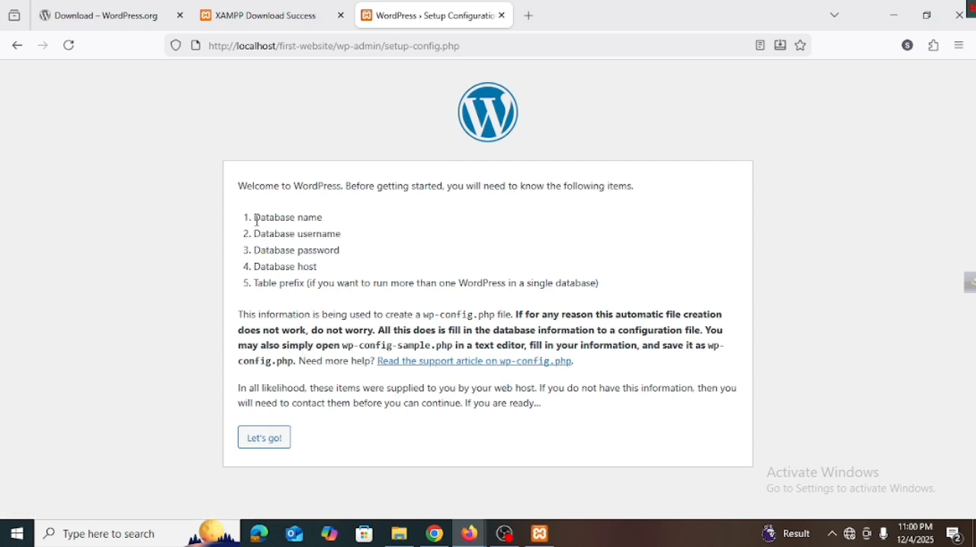
Step: Review the list of database details WordPress requires, from the database name to the table prefix
{"action": "left_click_drag", "start_coordinate": [255, 218], "coordinate": [325, 222]}
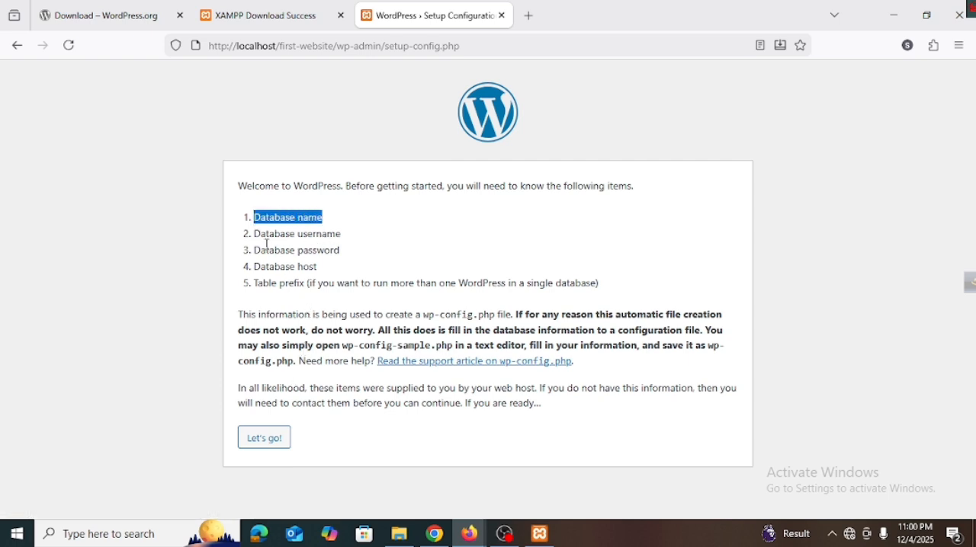
{"action": "left_click_drag", "start_coordinate": [257, 237], "coordinate": [304, 248]}
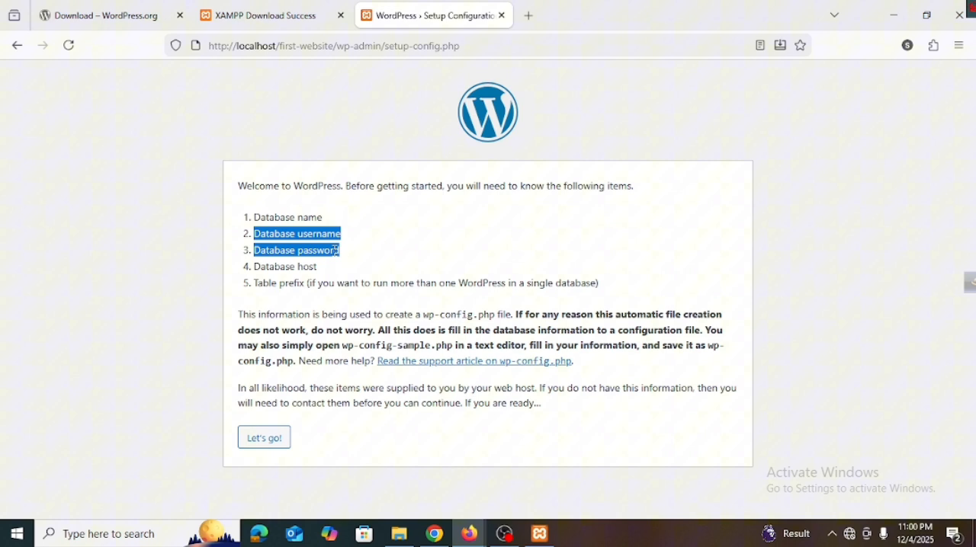
{"action": "left_click", "coordinate": [279, 268]}
{"action": "triple_click", "coordinate": [288, 268]}
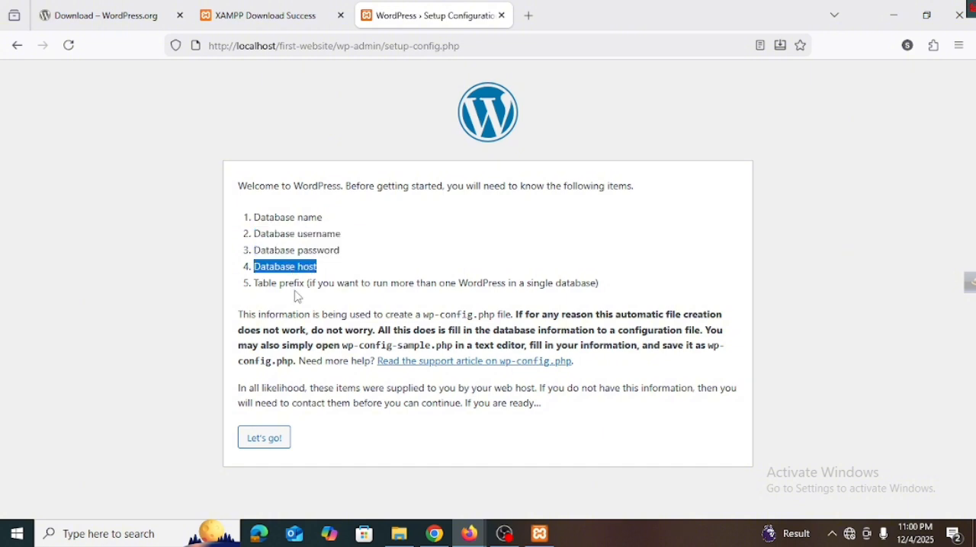
{"action": "double_click", "coordinate": [293, 283]}
{"action": "triple_click", "coordinate": [293, 283]}
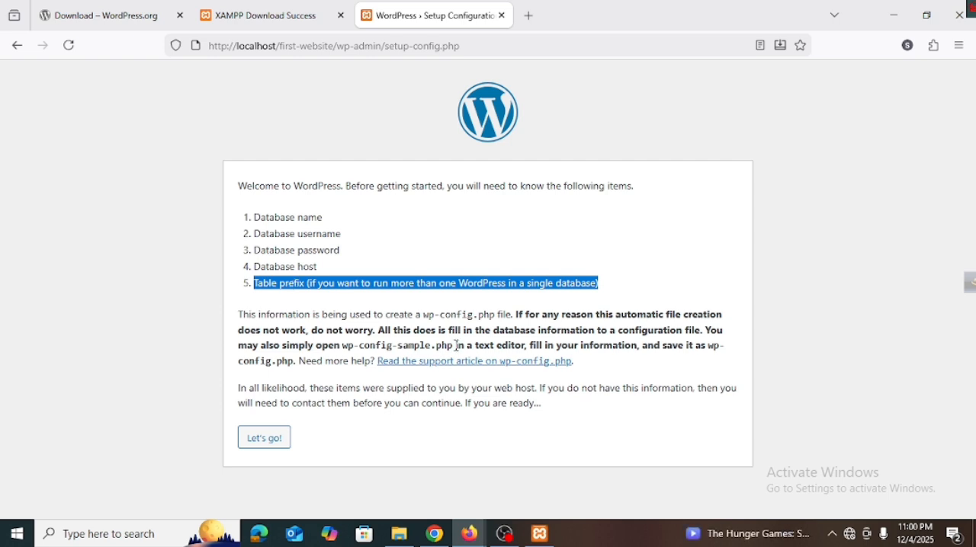
Step: Open phpMyAdmin for MySQL from the XAMPP Control Panel and create a database named first-website
{"action": "left_click", "coordinate": [540, 534]}
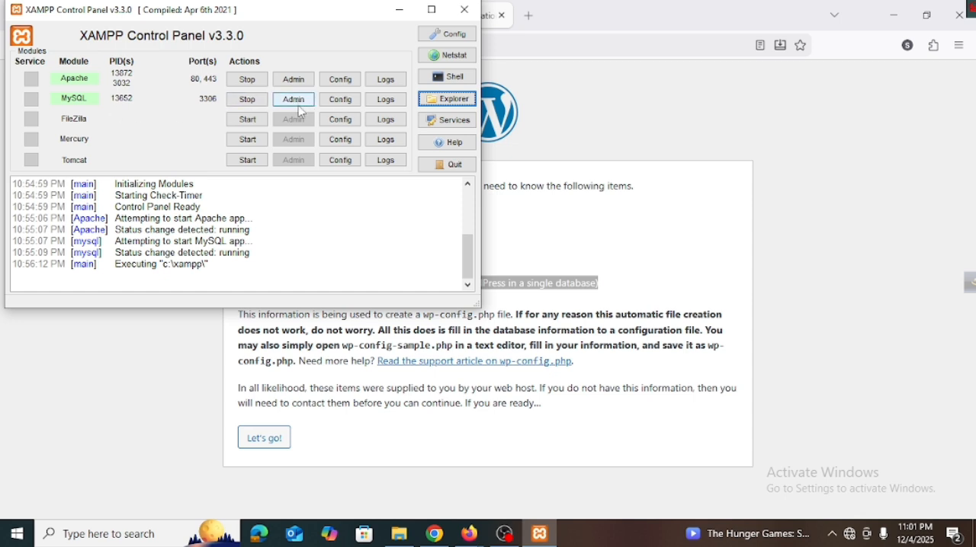
{"action": "left_click", "coordinate": [296, 102]}
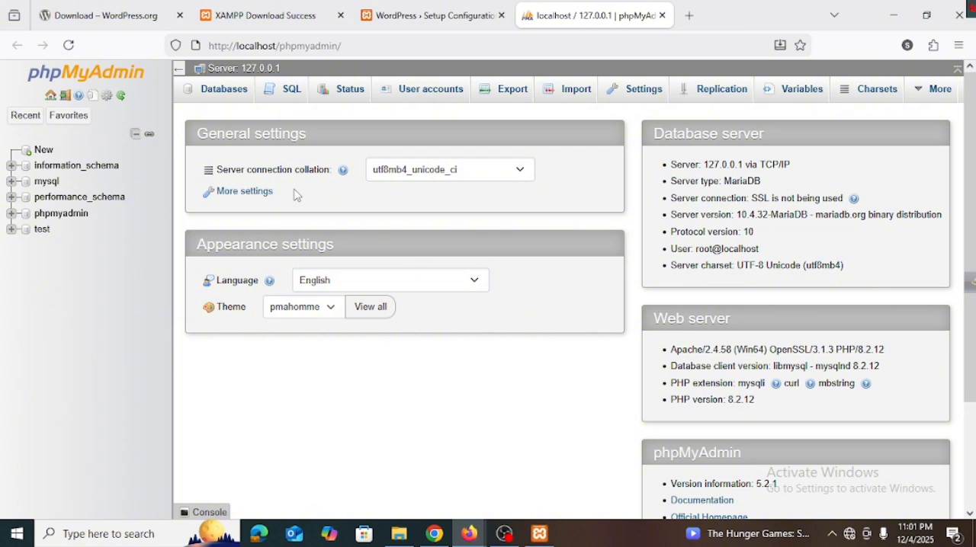
{"action": "left_click", "coordinate": [28, 157]}
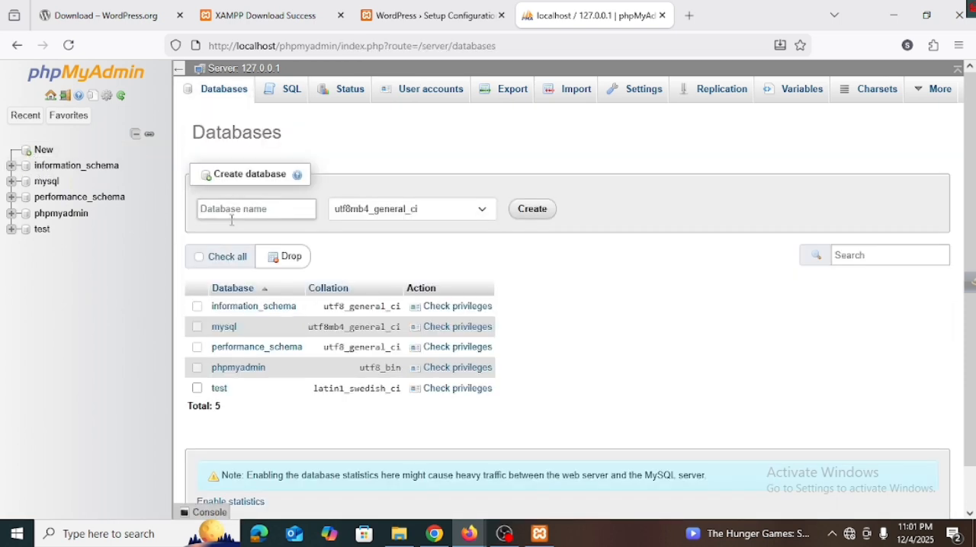
{"action": "left_click", "coordinate": [232, 214]}
{"action": "type", "text": "first-website"}
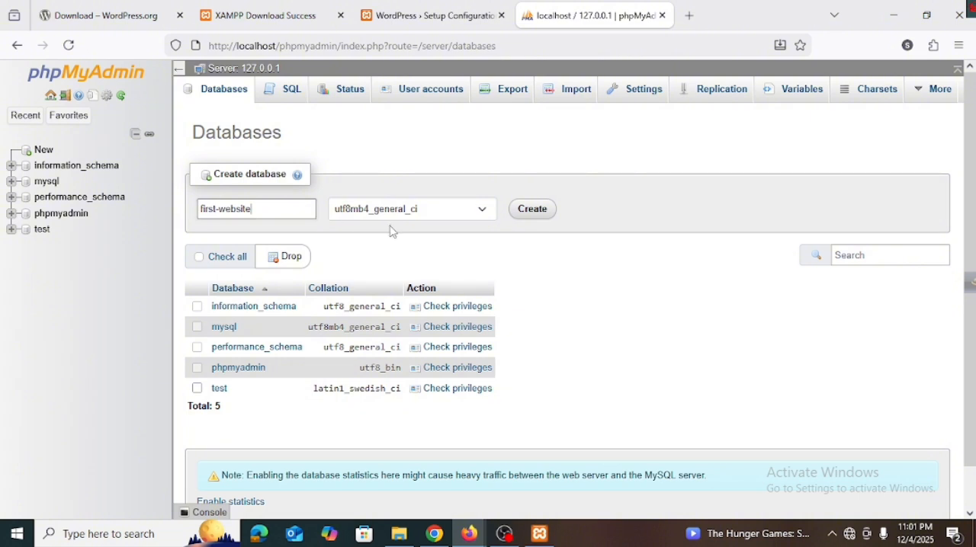
{"action": "left_click", "coordinate": [549, 211]}
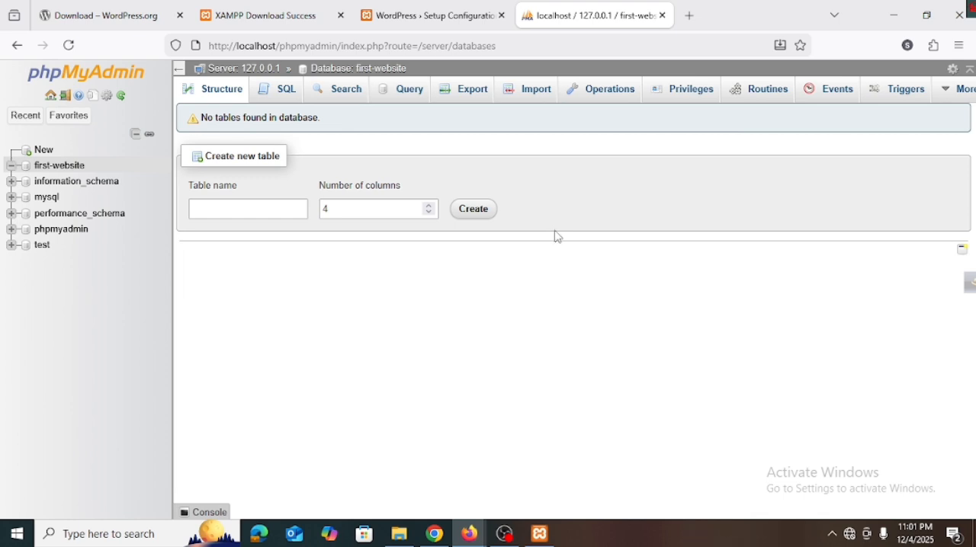
Step: Return to the WordPress setup page and proceed to the database connection form
{"action": "left_click", "coordinate": [455, 16]}
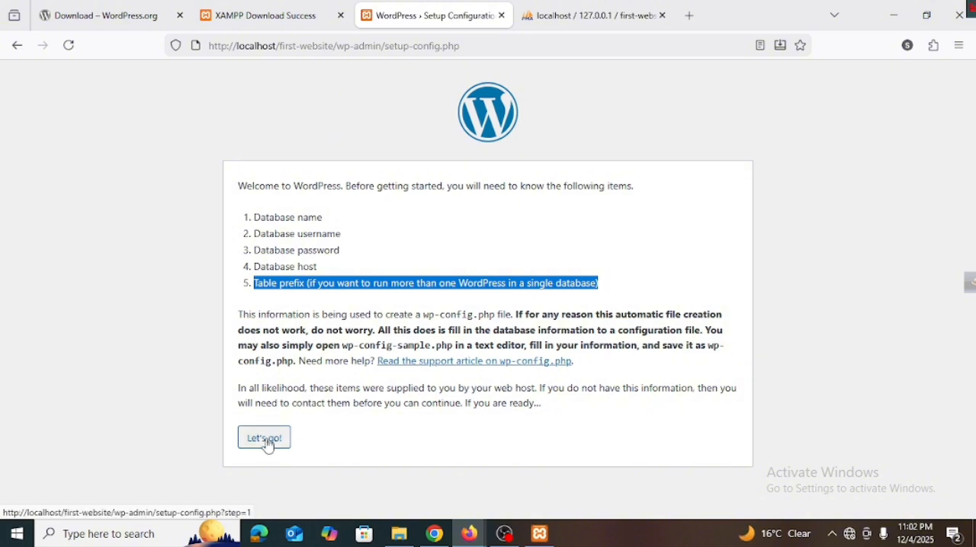
{"action": "left_click", "coordinate": [561, 19]}
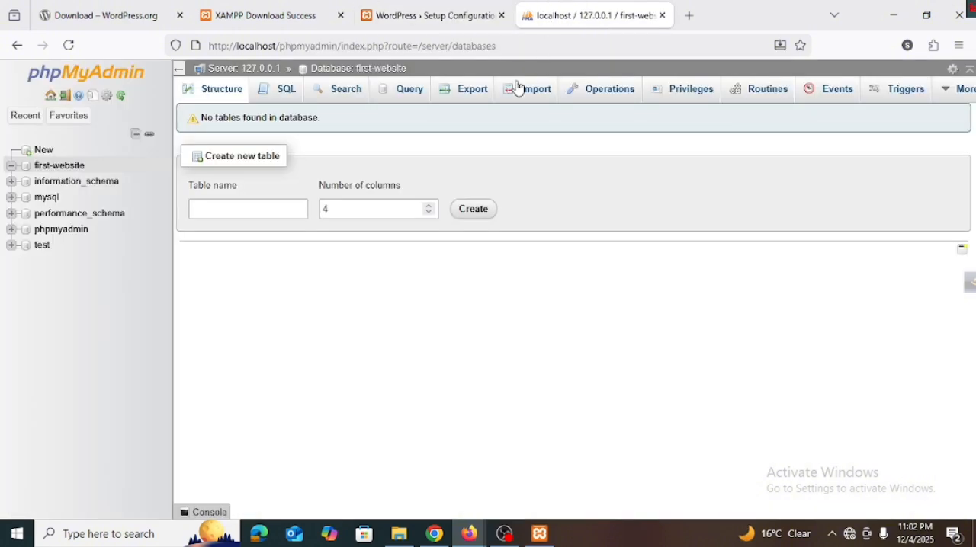
{"action": "left_click", "coordinate": [471, 24]}
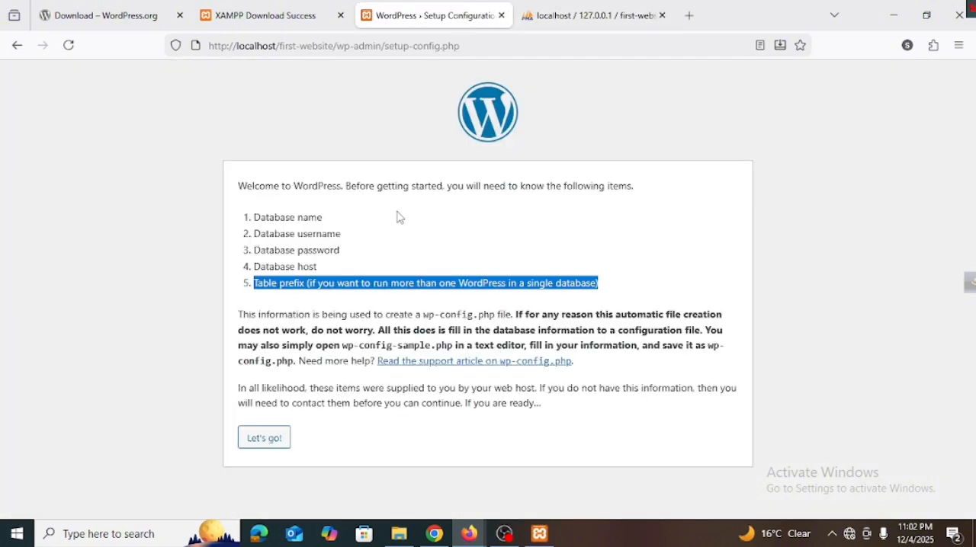
{"action": "left_click", "coordinate": [272, 452]}
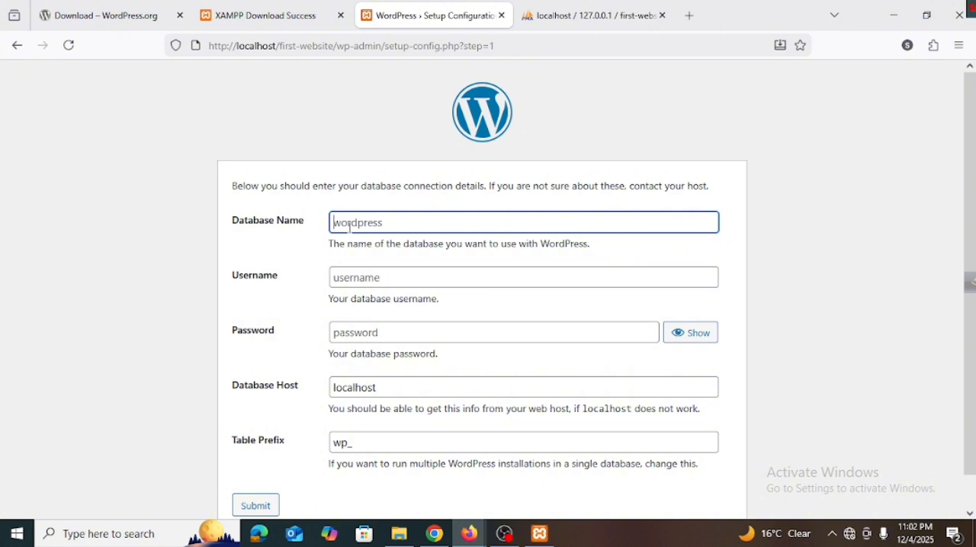
Step: Try to submit the connection details with database name first-website and username rot, and return to the form
{"action": "type", "text": "f"}
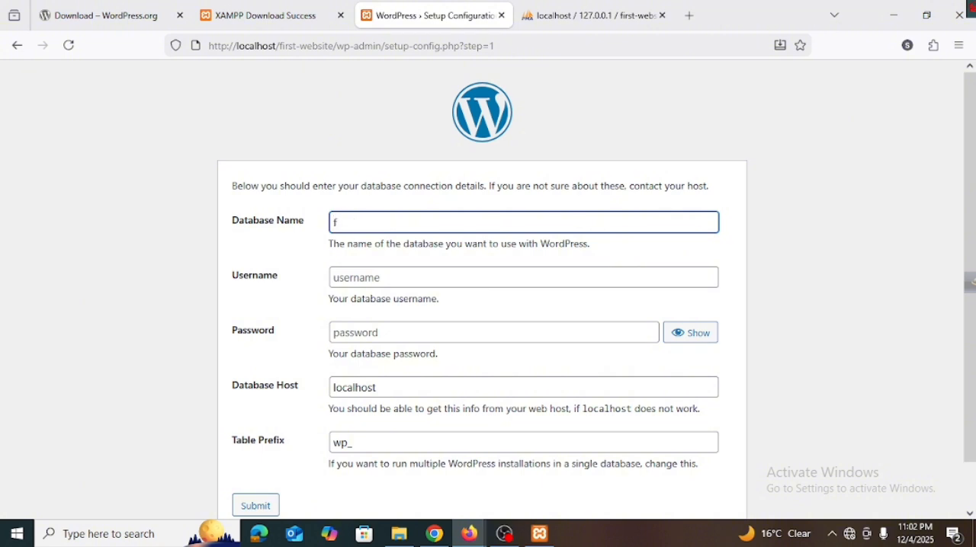
{"action": "type", "text": "irst-website"}
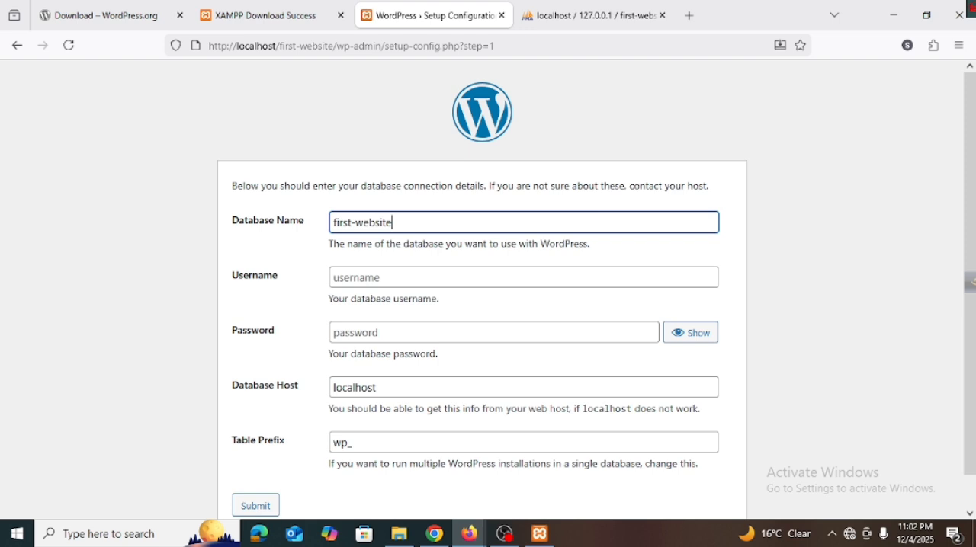
{"action": "left_click", "coordinate": [369, 274]}
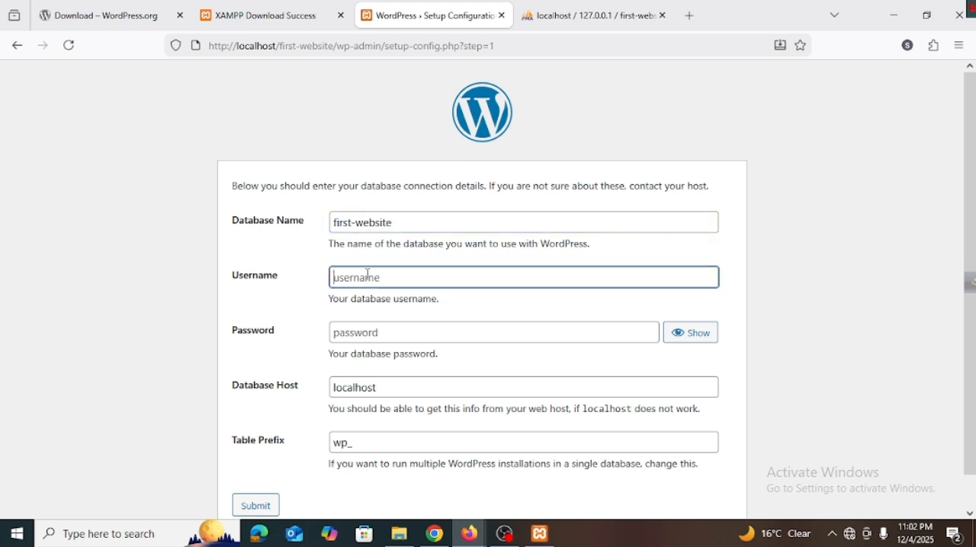
{"action": "type", "text": "rot"}
{"action": "key", "text": "Return"}
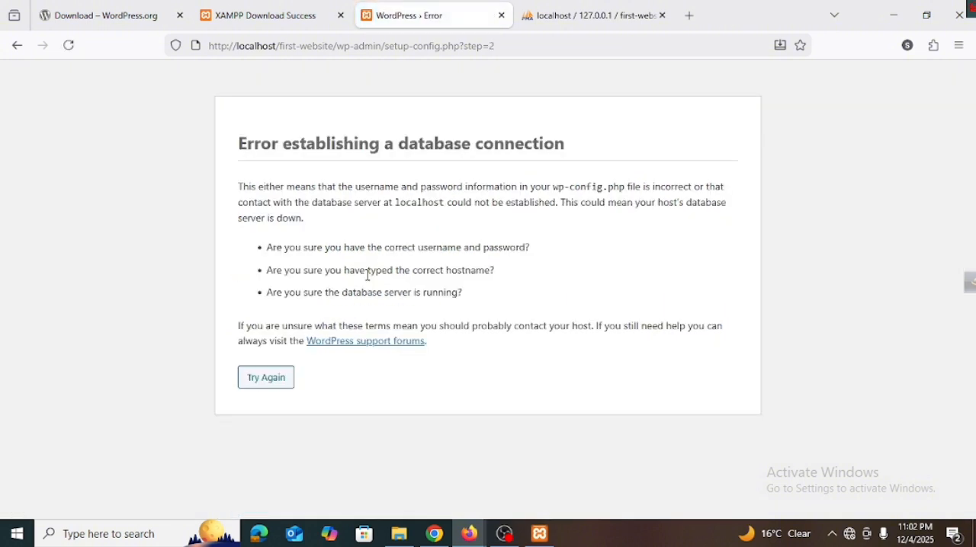
{"action": "left_click", "coordinate": [287, 380]}
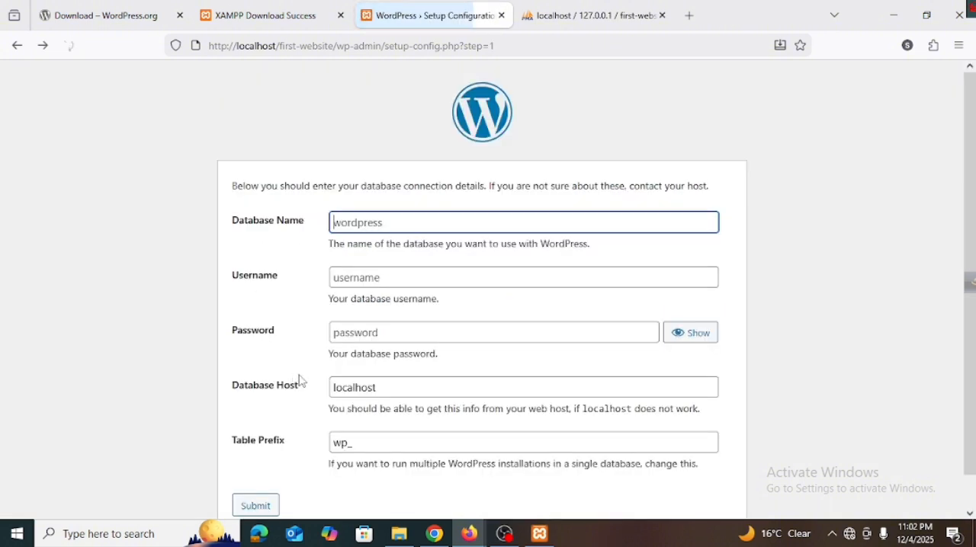
Step: Enter database name first-website and username root, leaving the password empty and the database host as localhost
{"action": "left_click", "coordinate": [385, 222]}
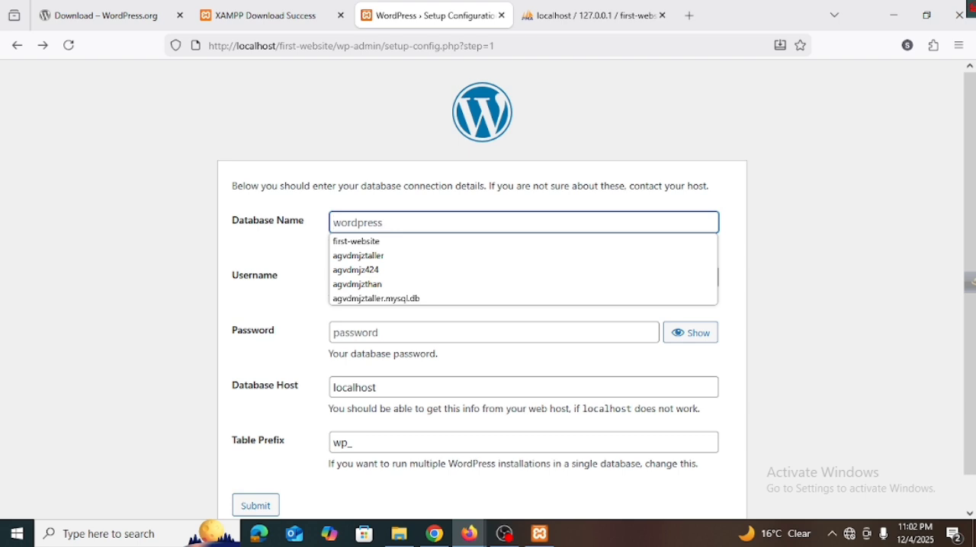
{"action": "type", "text": "first-website"}
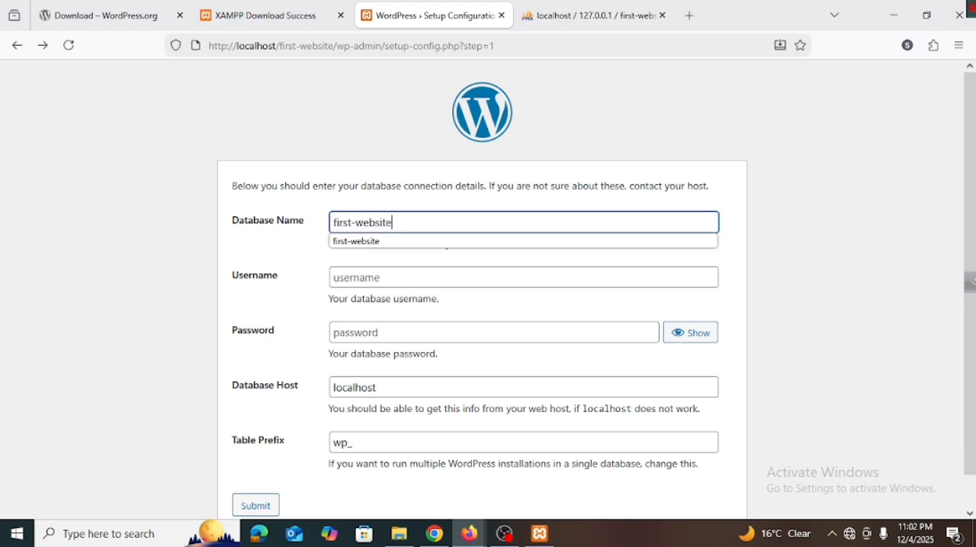
{"action": "left_click", "coordinate": [375, 277]}
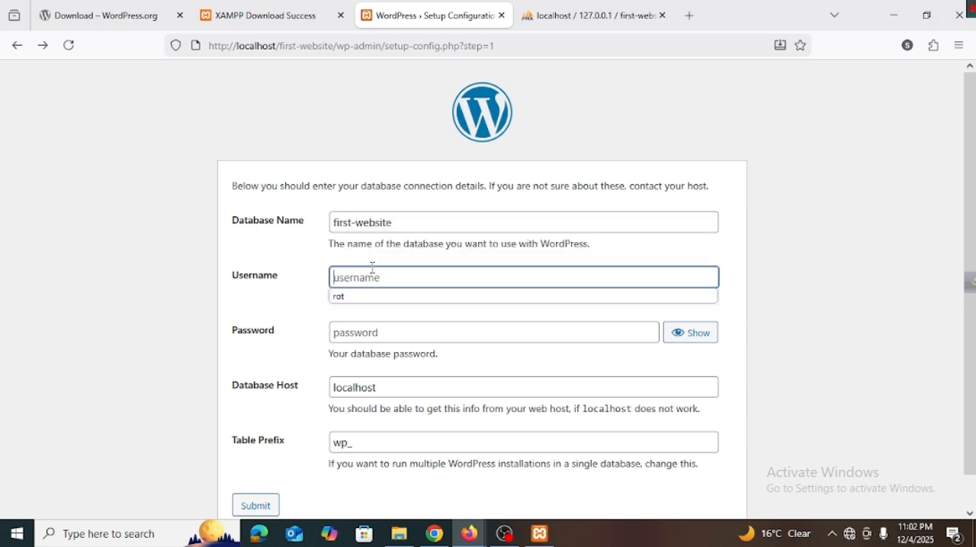
{"action": "type", "text": "root"}
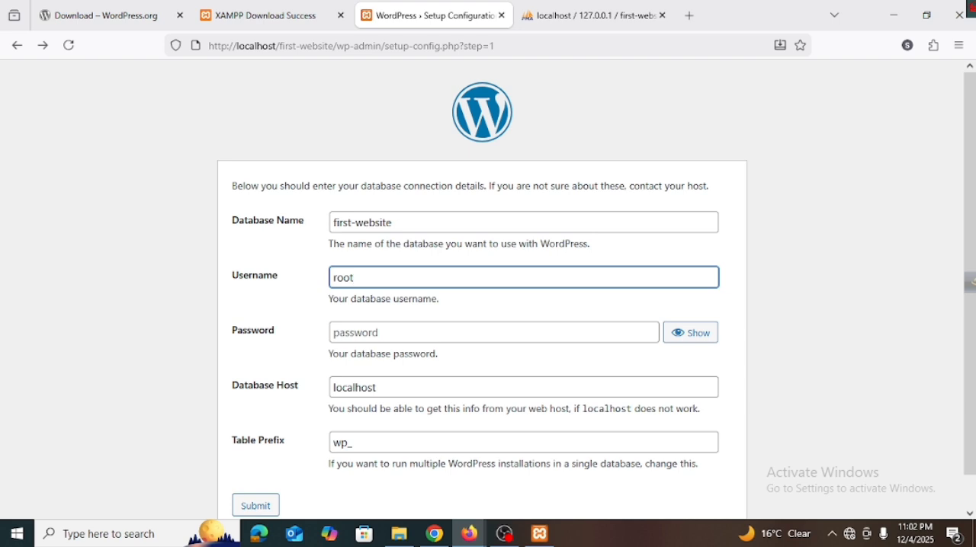
{"action": "left_click", "coordinate": [374, 334]}
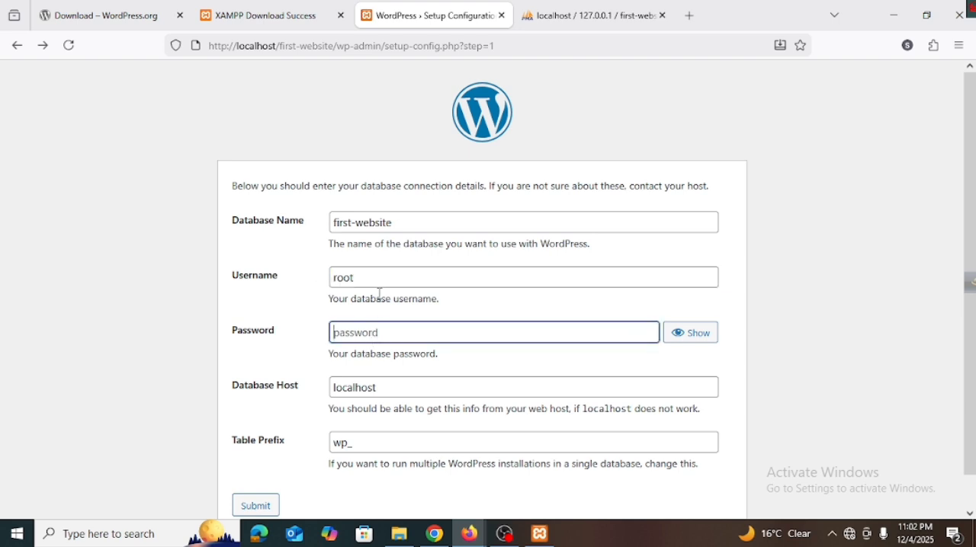
{"action": "left_click", "coordinate": [379, 280]}
{"action": "left_click", "coordinate": [367, 330]}
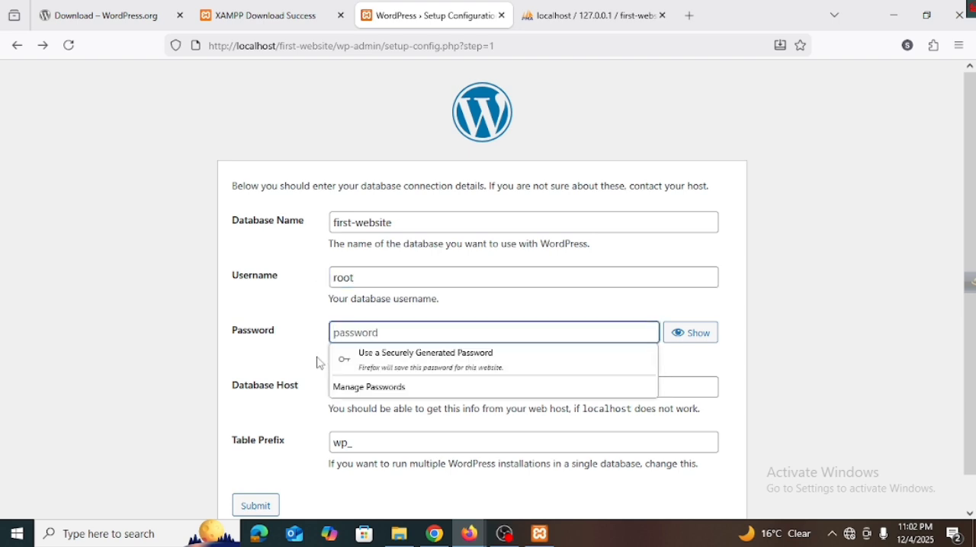
{"action": "left_click", "coordinate": [374, 388]}
{"action": "left_click", "coordinate": [389, 389]}
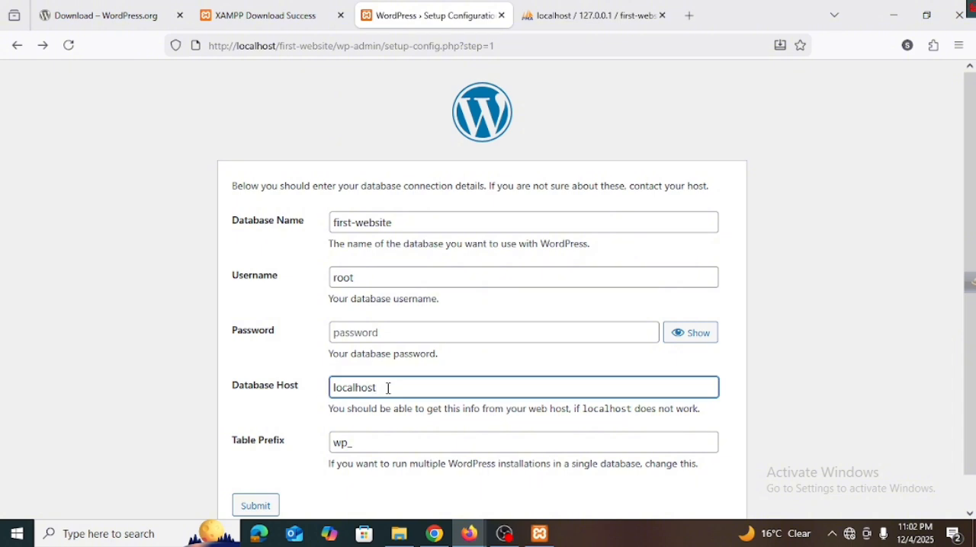
Step: Set the table prefix to tp_ and submit the database connection details
{"action": "scroll", "coordinate": [388, 388], "scroll_direction": "down", "scroll_amount": 1}
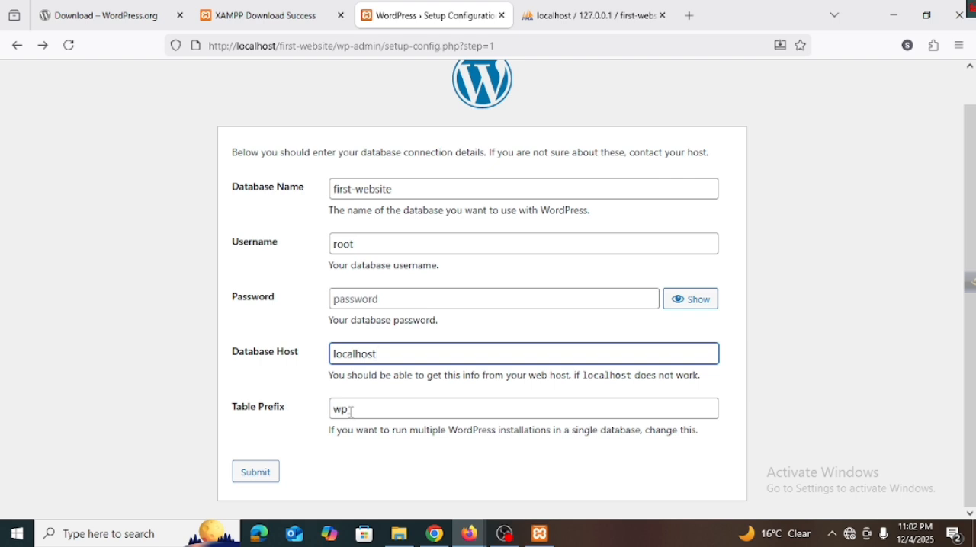
{"action": "left_click", "coordinate": [610, 13]}
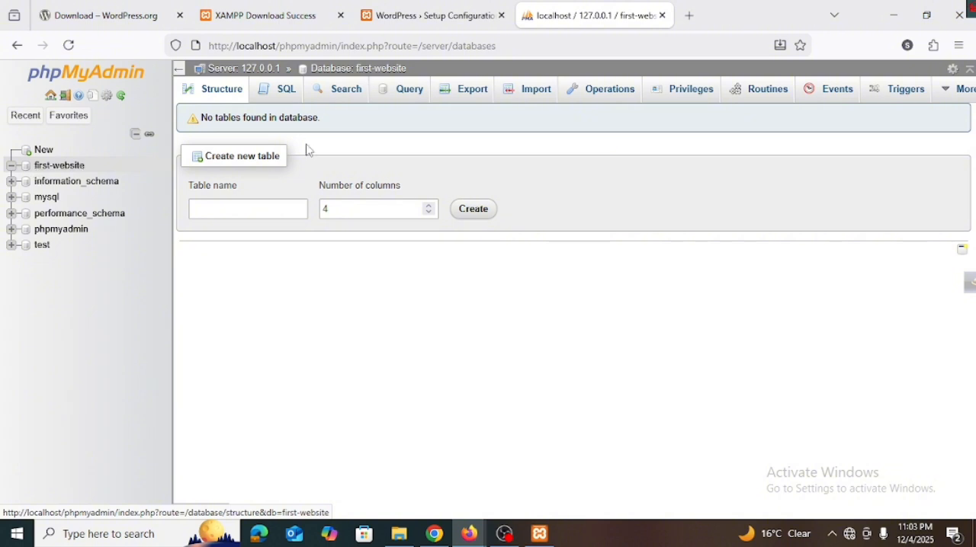
{"action": "left_click", "coordinate": [463, 12]}
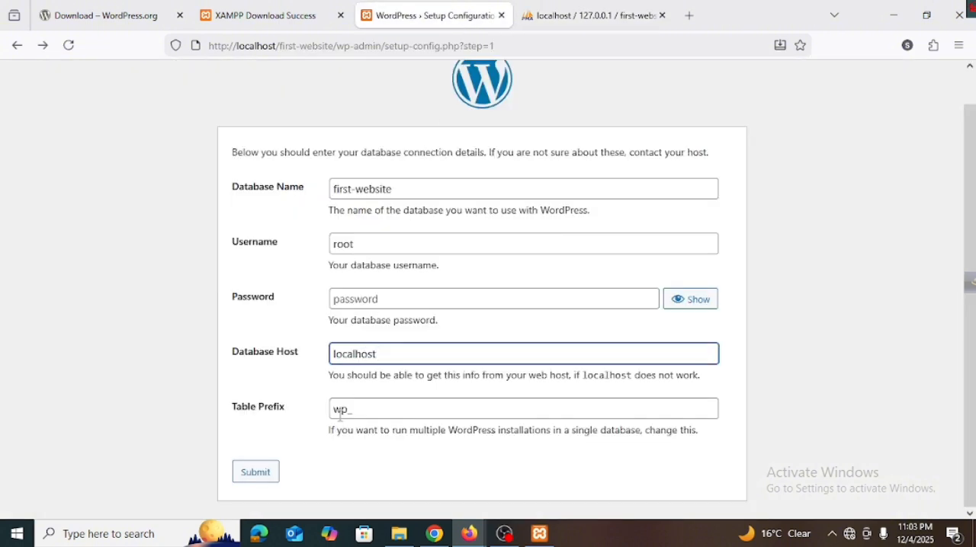
{"action": "left_click_drag", "start_coordinate": [340, 412], "coordinate": [289, 398]}
{"action": "type", "text": "t"}
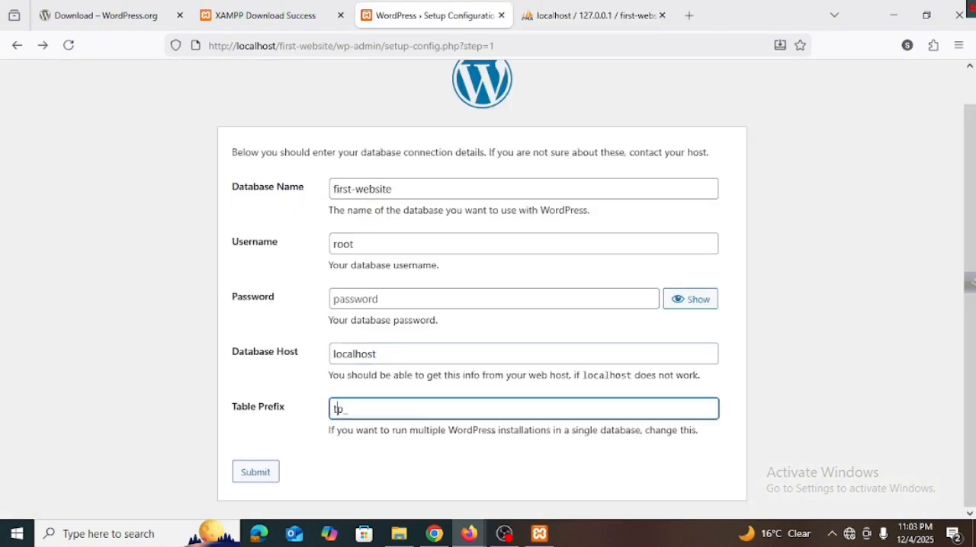
{"action": "left_click", "coordinate": [350, 430]}
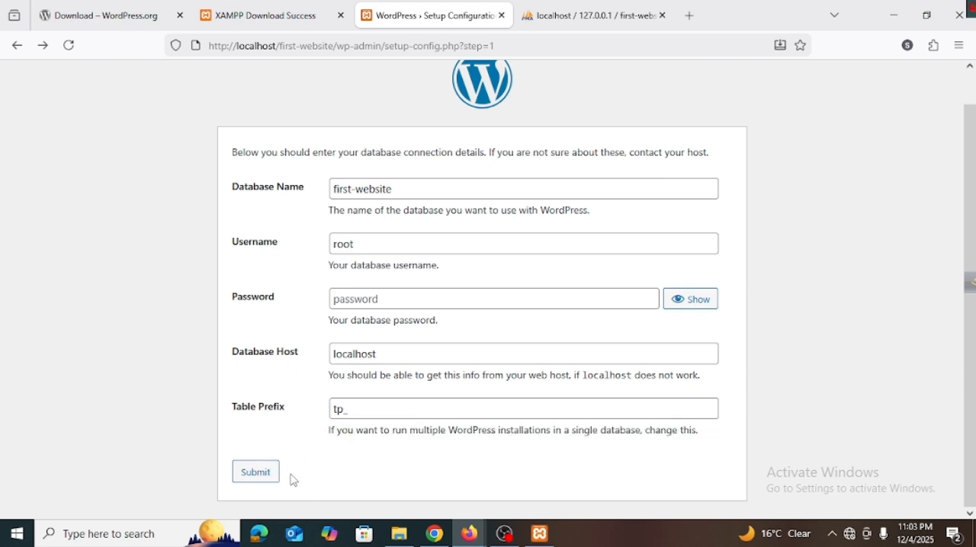
{"action": "left_click", "coordinate": [266, 474]}
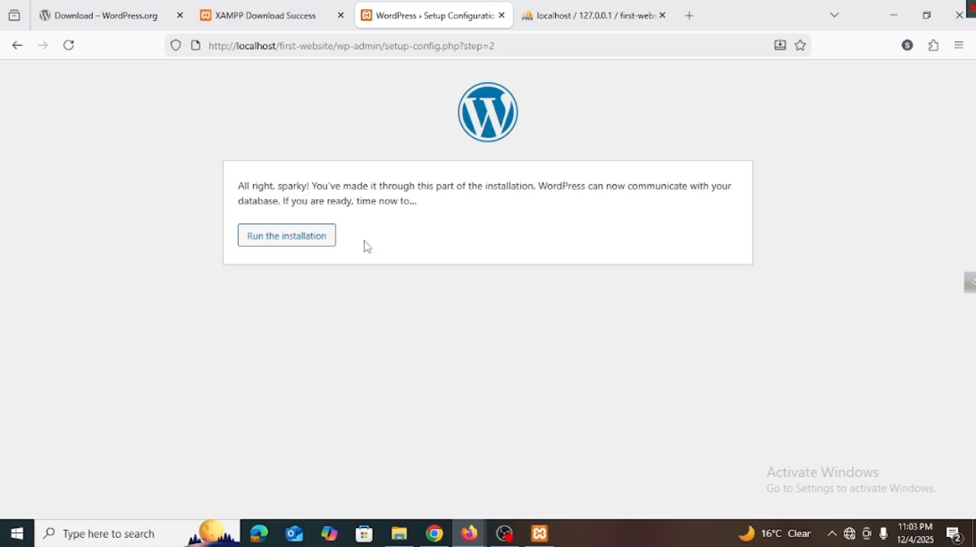
Step: Run the WordPress installation and enter First Website as the site title
{"action": "left_click", "coordinate": [316, 236]}
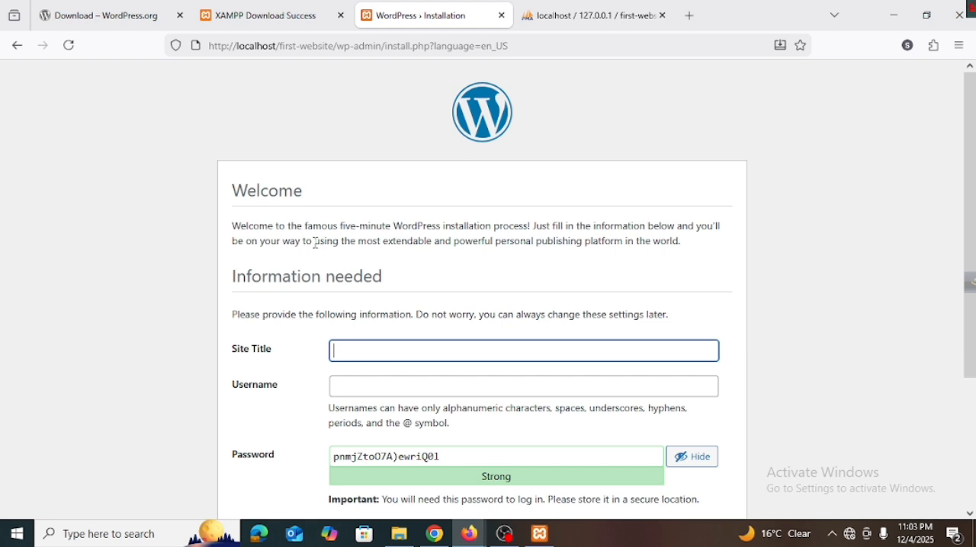
{"action": "scroll", "coordinate": [316, 243], "scroll_direction": "down", "scroll_amount": 3}
{"action": "scroll", "coordinate": [442, 220], "scroll_direction": "up", "scroll_amount": 2}
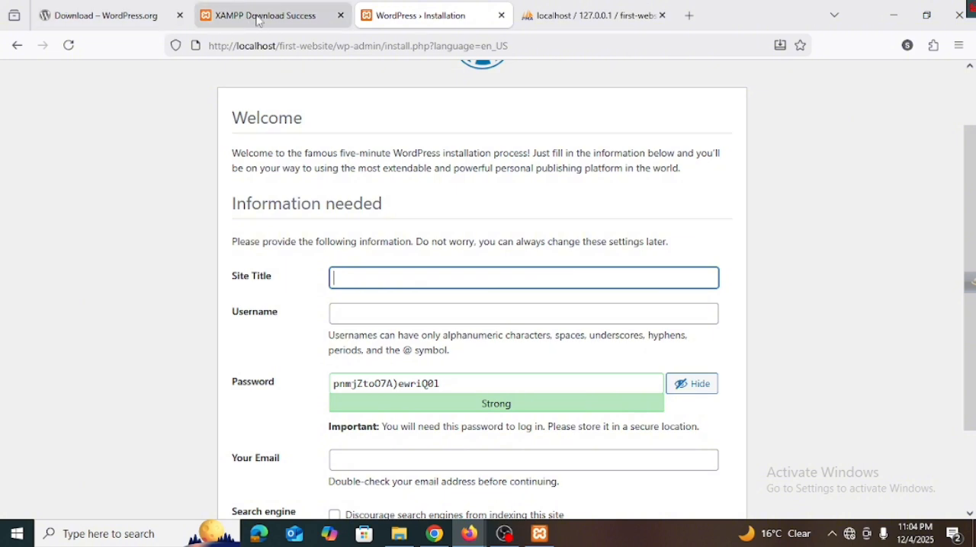
{"action": "mouse_move", "coordinate": [288, 14]}
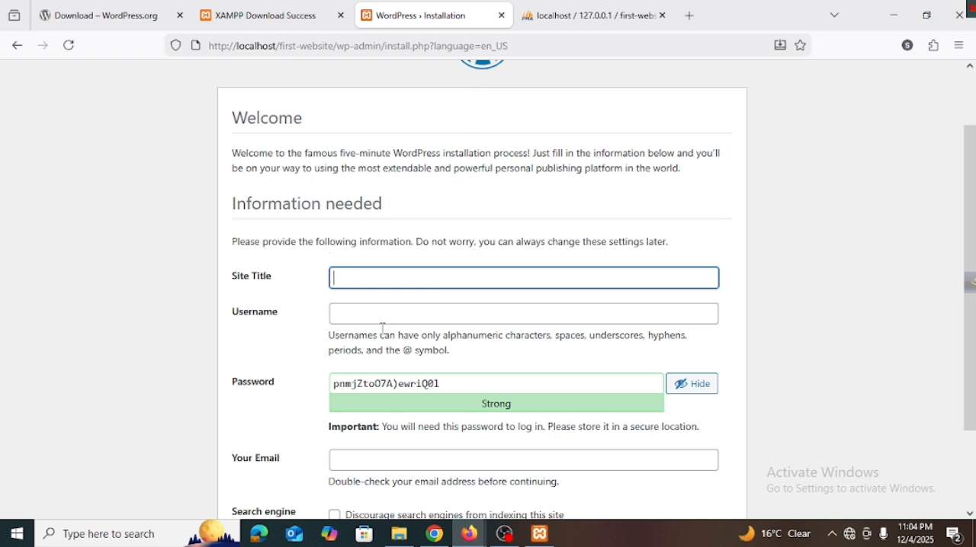
{"action": "type", "text": "First Website"}
{"action": "scroll", "coordinate": [374, 347], "scroll_direction": "down", "scroll_amount": 2}
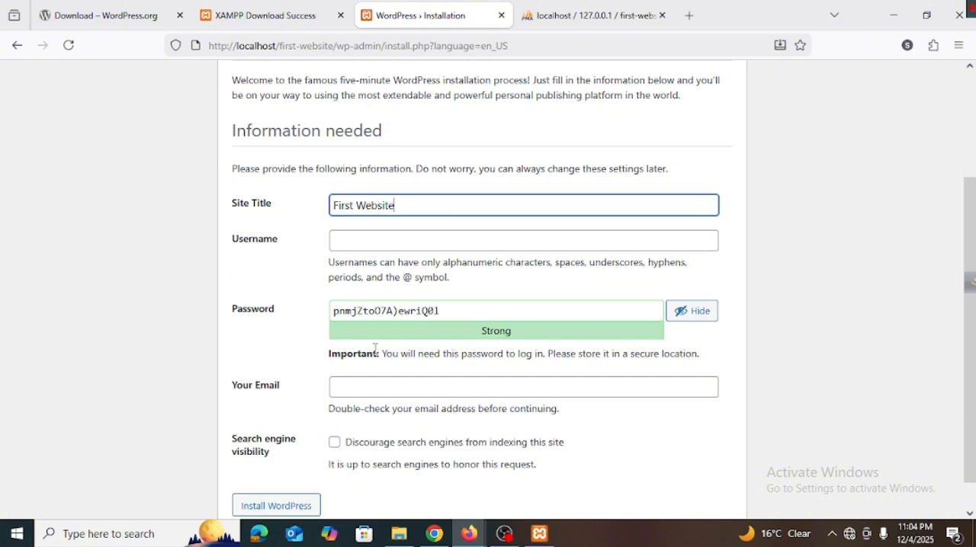
{"action": "double_click", "coordinate": [261, 243]}
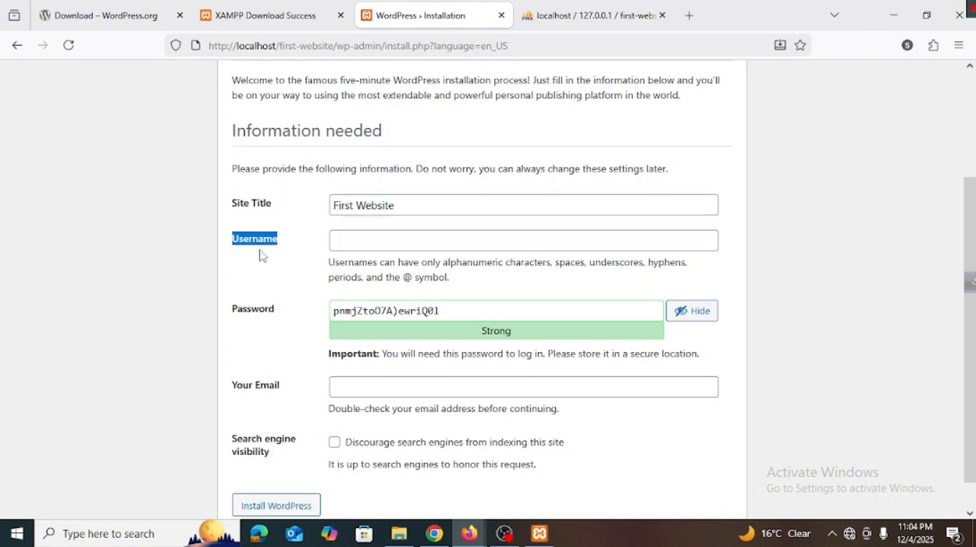
{"action": "double_click", "coordinate": [257, 316]}
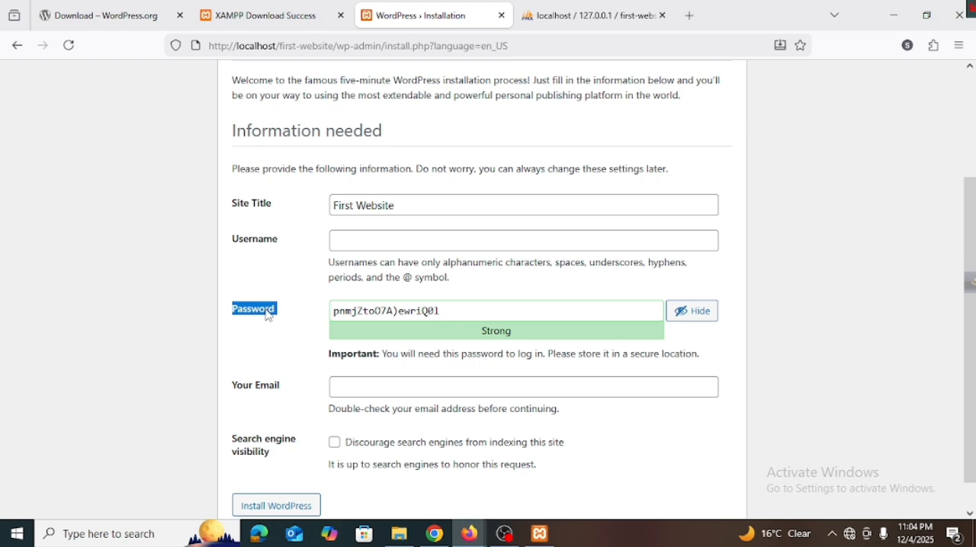
{"action": "left_click_drag", "start_coordinate": [336, 45], "coordinate": [193, 44]}
{"action": "key", "text": "ctrl+c"}
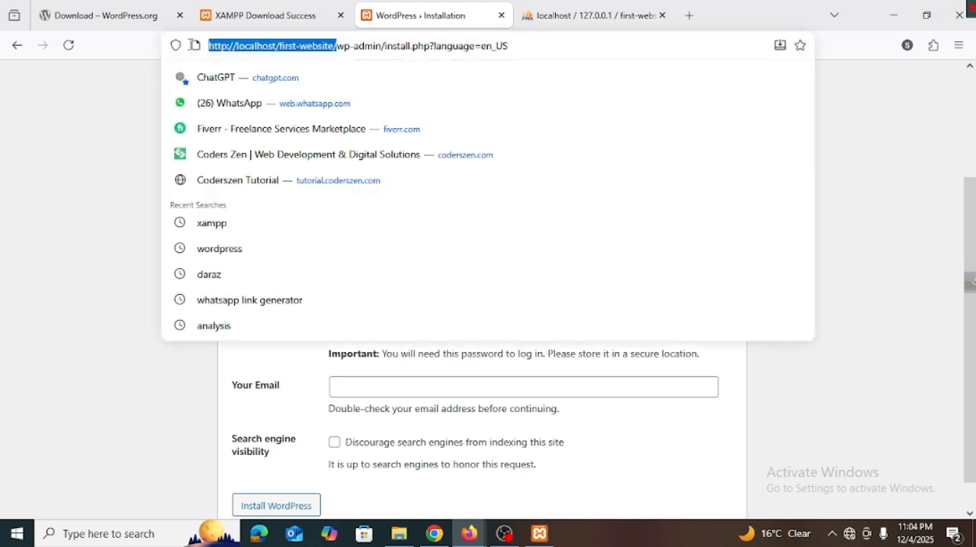
{"action": "left_click", "coordinate": [959, 45]}
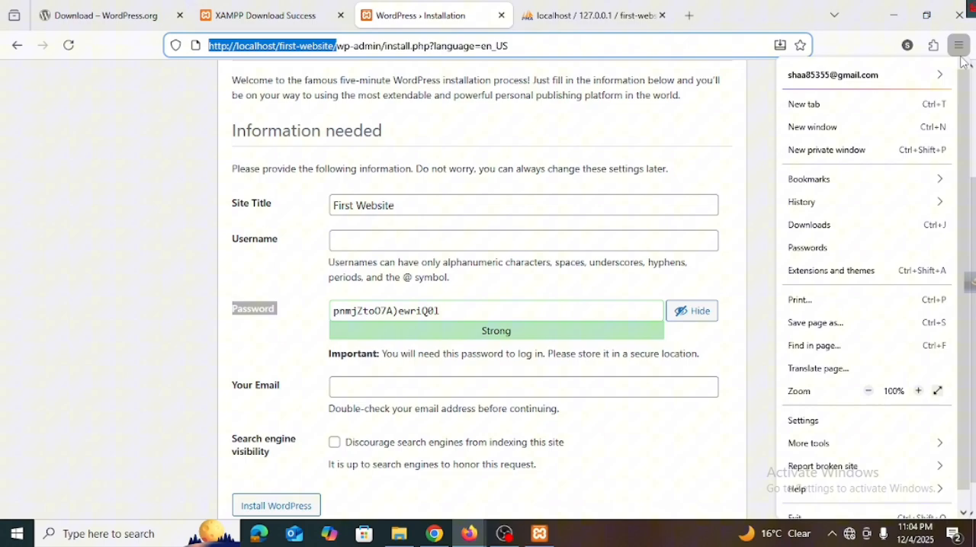
{"action": "left_click", "coordinate": [830, 150]}
{"action": "key", "text": "ctrl+v"}
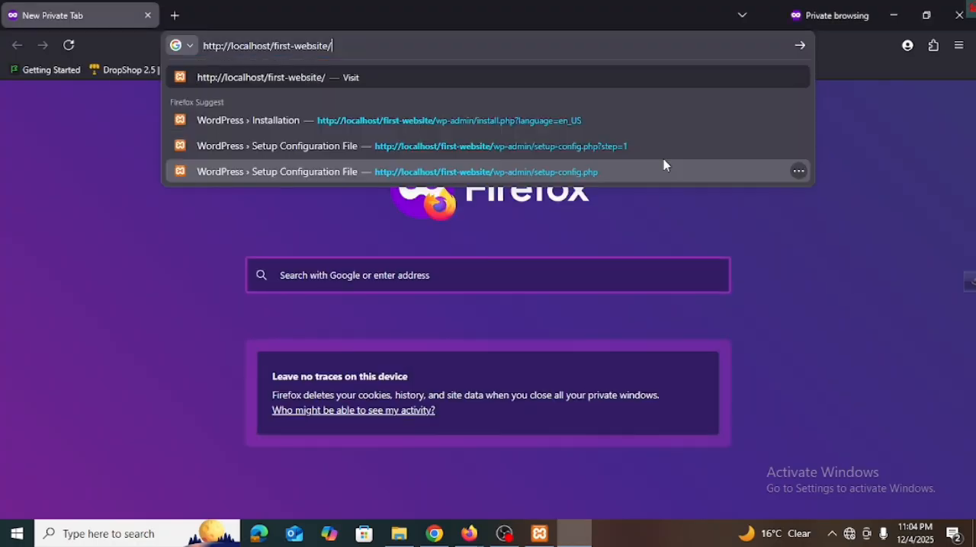
{"action": "type", "text": "wp-a"}
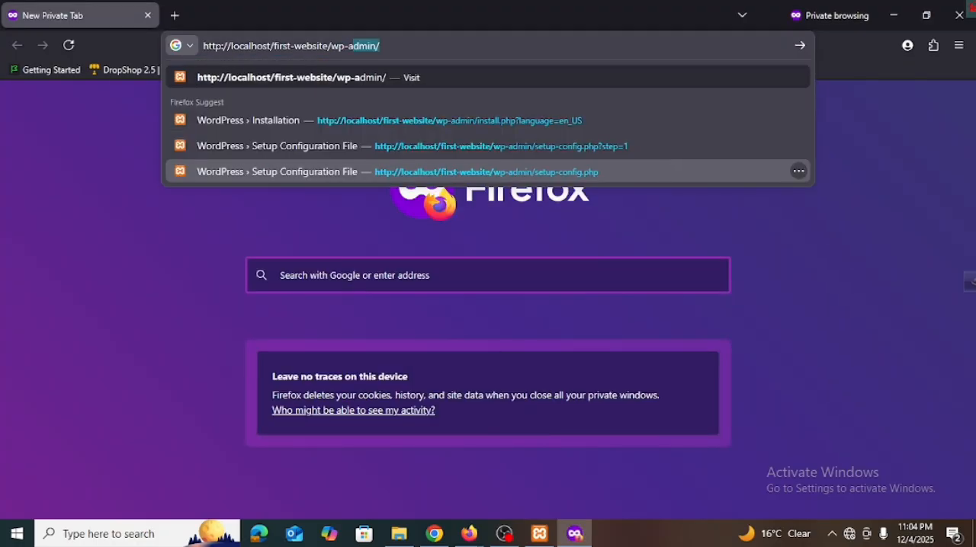
{"action": "type", "text": "dmin"}
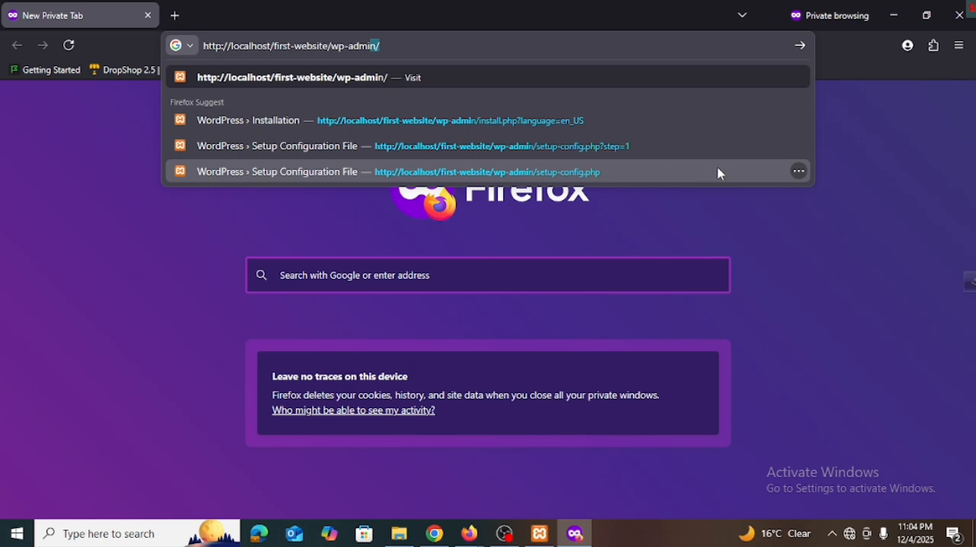
{"action": "left_click", "coordinate": [394, 46]}
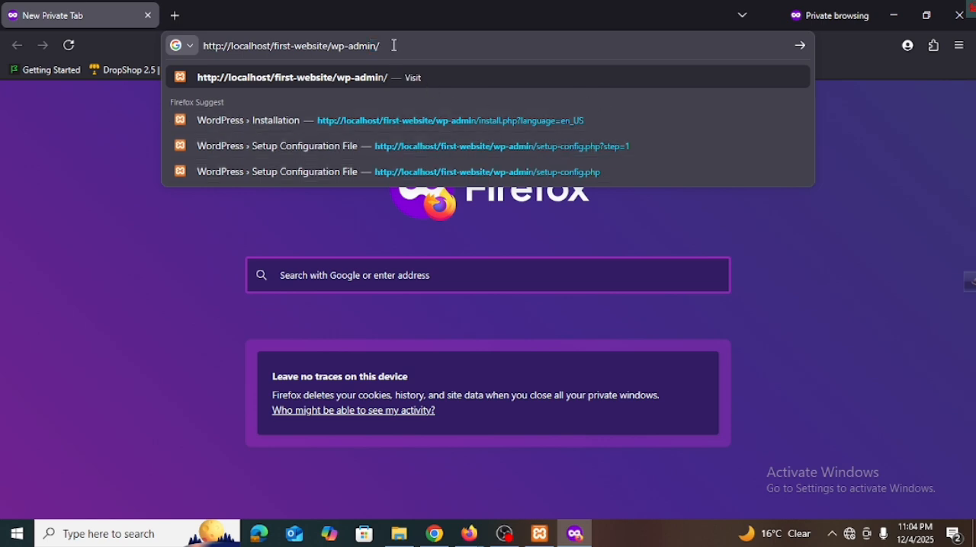
{"action": "key", "text": "Return"}
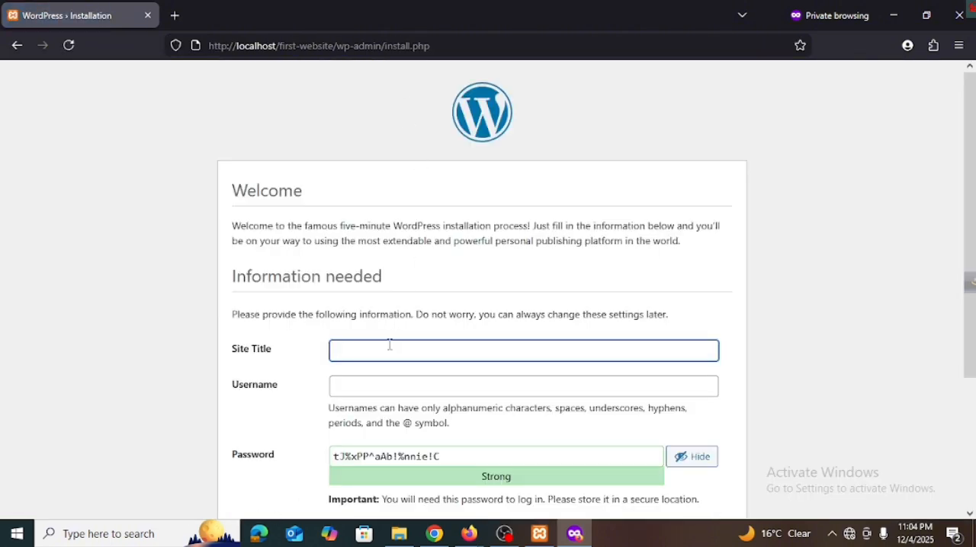
Step: Look over the installation form in the private window and return to the original window's form
{"action": "scroll", "coordinate": [385, 352], "scroll_direction": "down", "scroll_amount": 3}
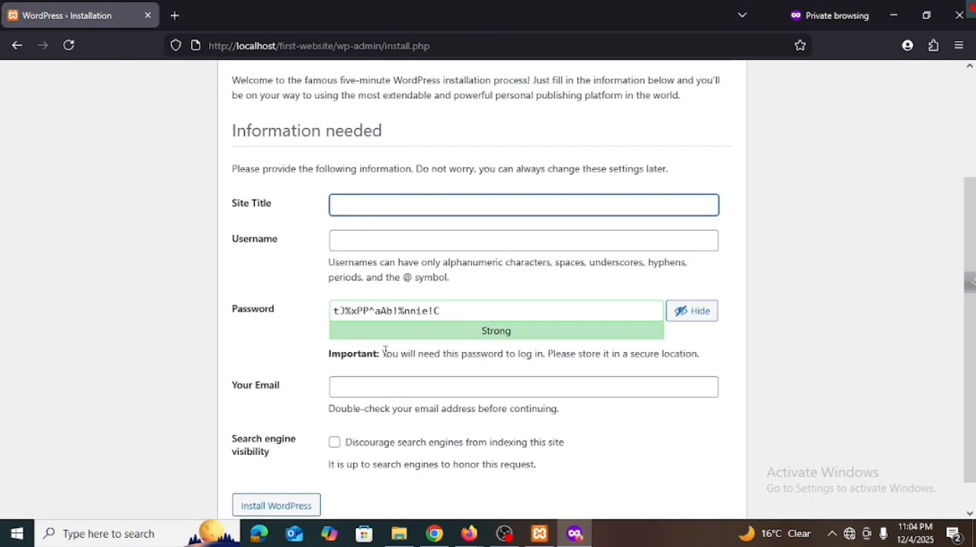
{"action": "scroll", "coordinate": [385, 351], "scroll_direction": "down", "scroll_amount": 1}
{"action": "mouse_move", "coordinate": [463, 530]}
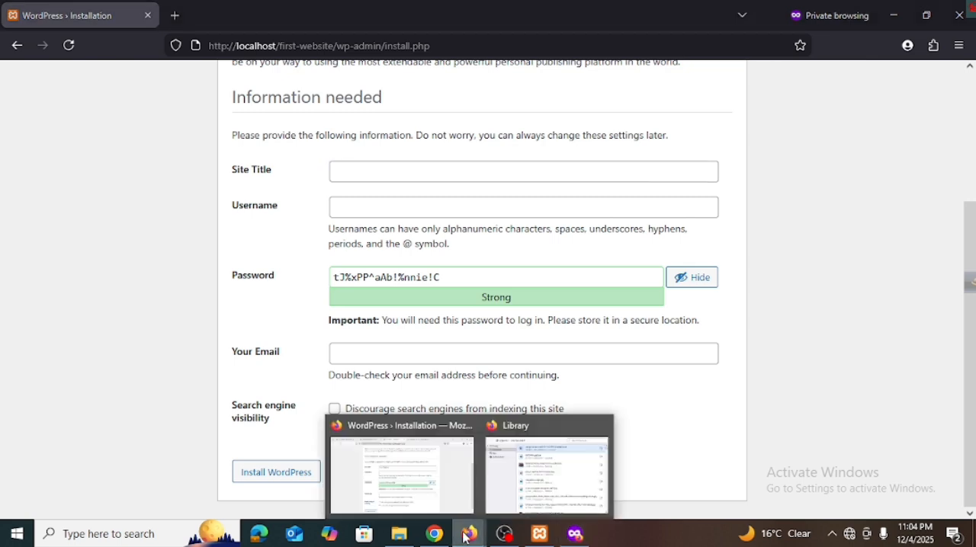
{"action": "left_click", "coordinate": [397, 464]}
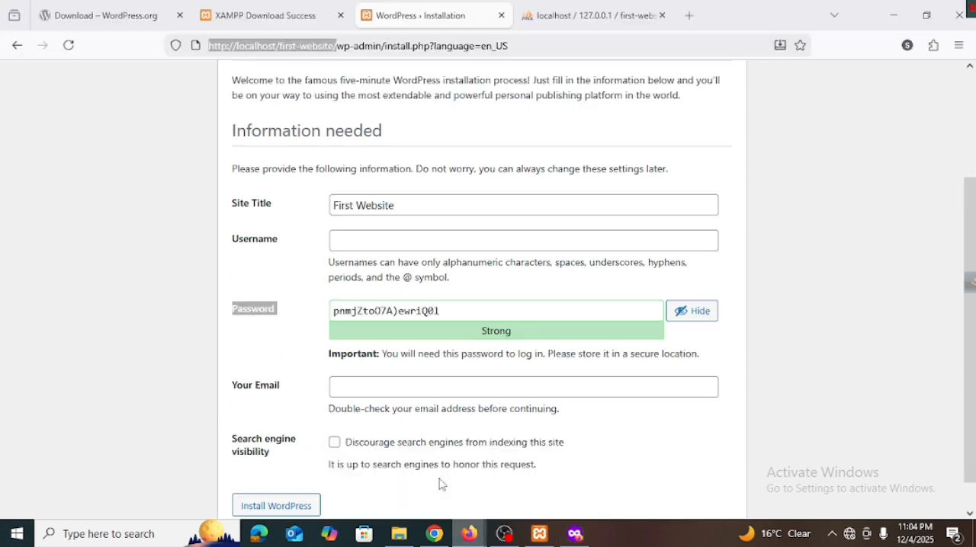
Step: Set the WordPress admin username to first-website and replace the generated password with a custom account password
{"action": "left_click", "coordinate": [392, 243]}
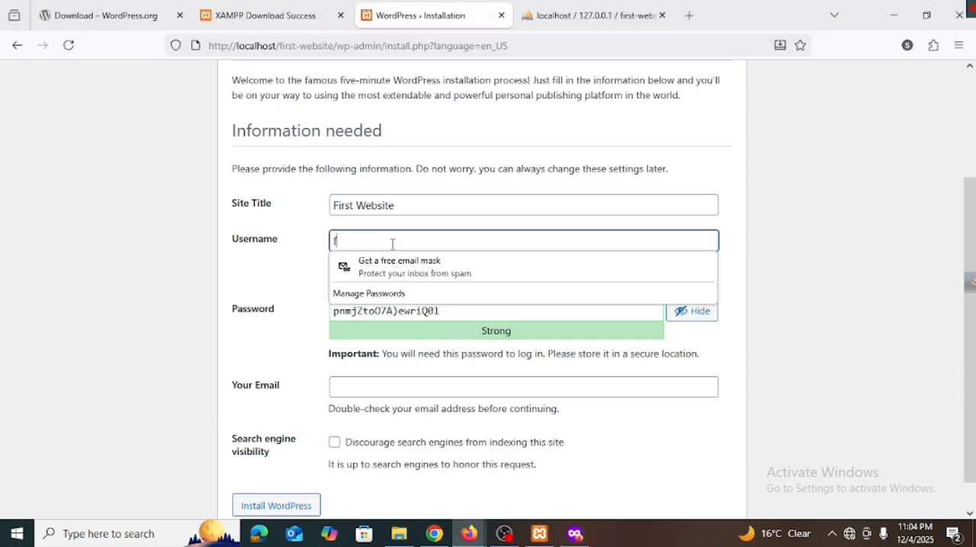
{"action": "type", "text": "first-website"}
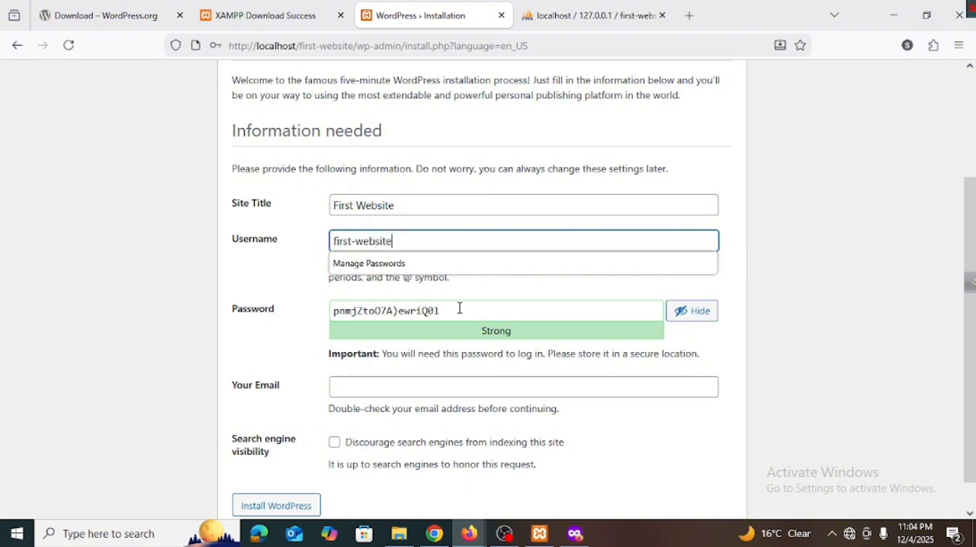
{"action": "left_click_drag", "start_coordinate": [444, 305], "coordinate": [215, 299]}
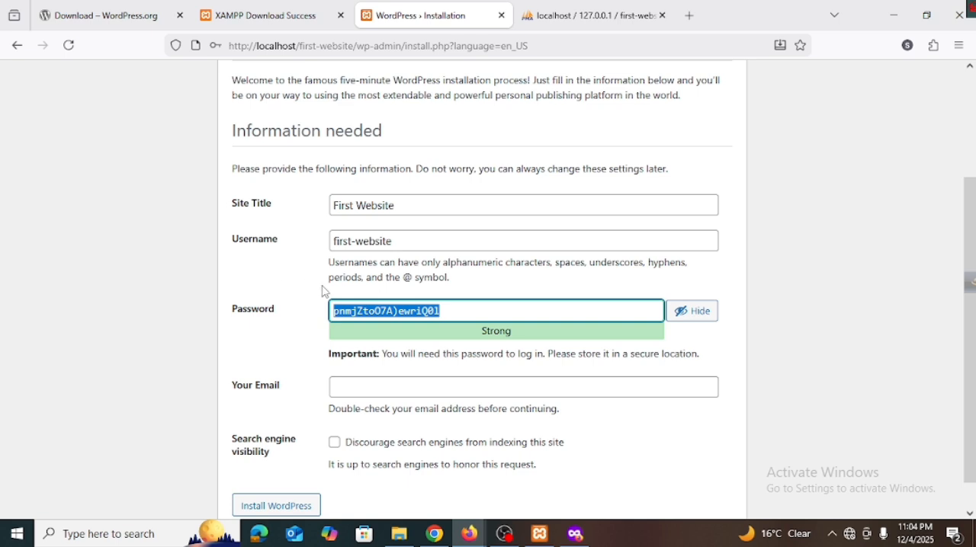
{"action": "type", "text": "first"}
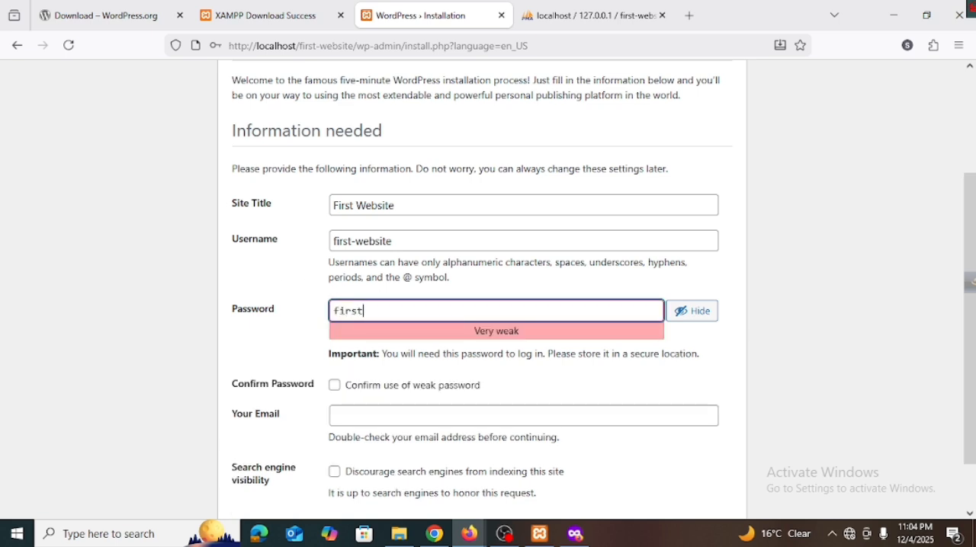
{"action": "type", "text": "-website"}
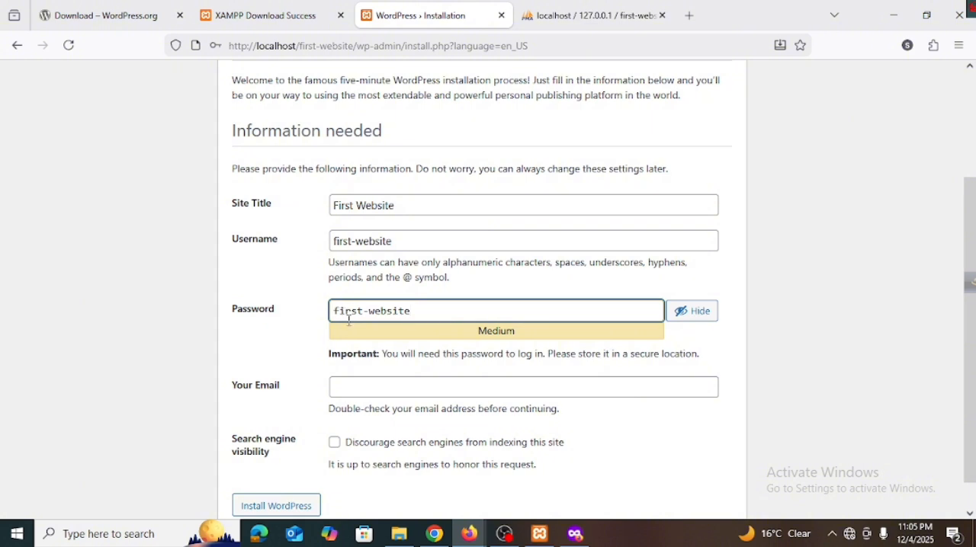
{"action": "left_click", "coordinate": [315, 366]}
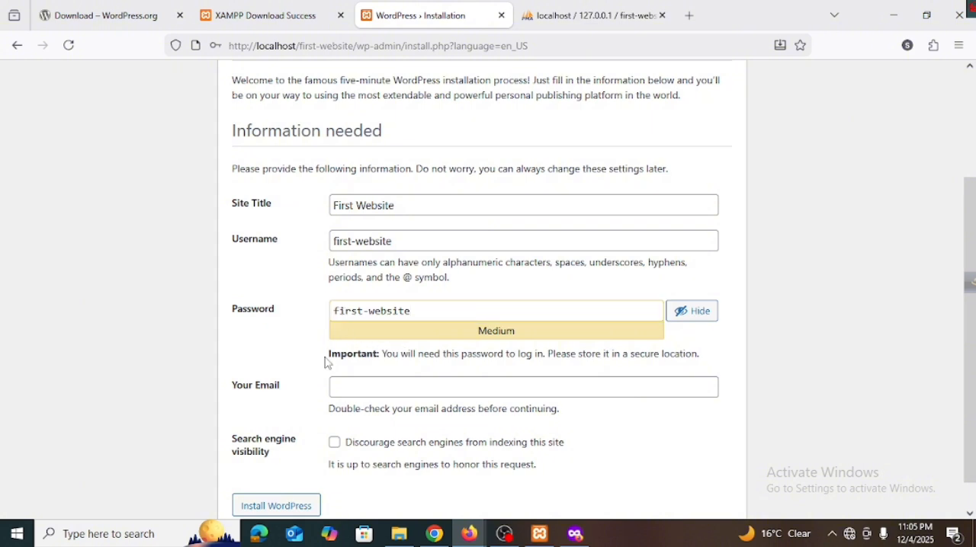
{"action": "scroll", "coordinate": [372, 328], "scroll_direction": "down", "scroll_amount": 1}
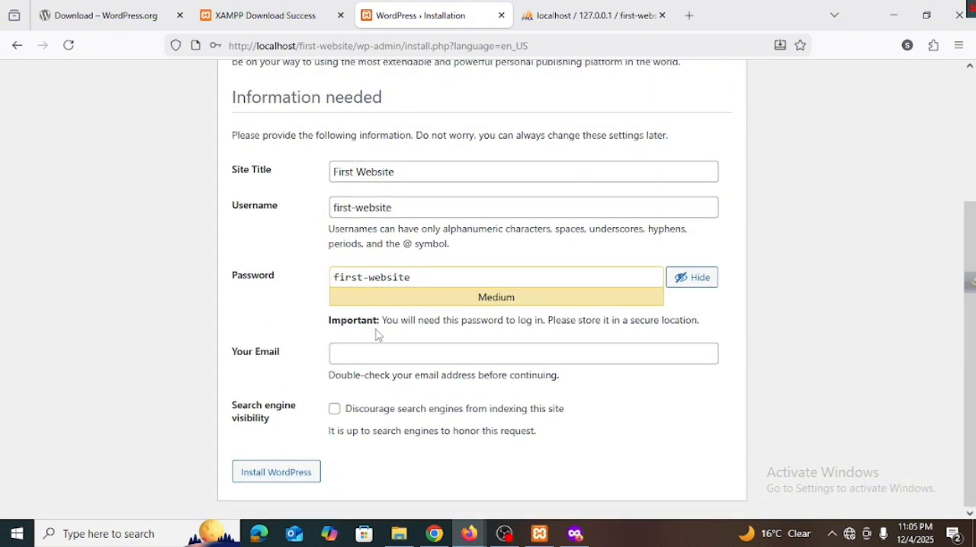
Step: Fill in the administrator's e-mail address in the WordPress site details form using the saved suggestion
{"action": "left_click", "coordinate": [388, 356]}
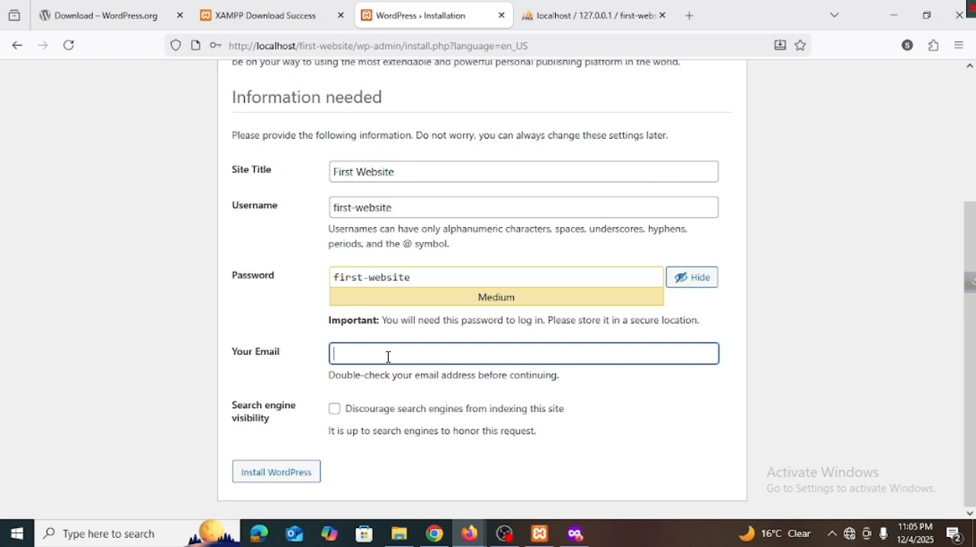
{"action": "left_click", "coordinate": [389, 357]}
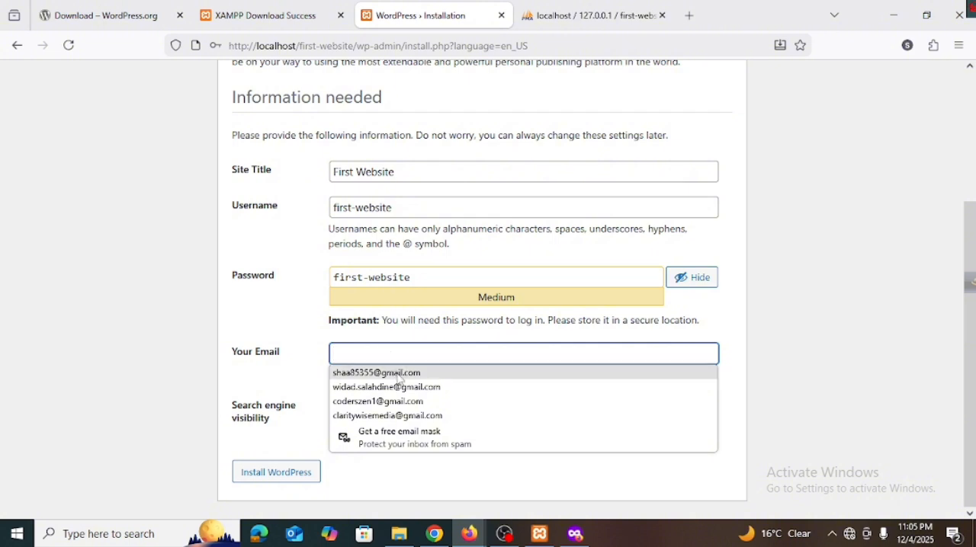
{"action": "left_click", "coordinate": [398, 375]}
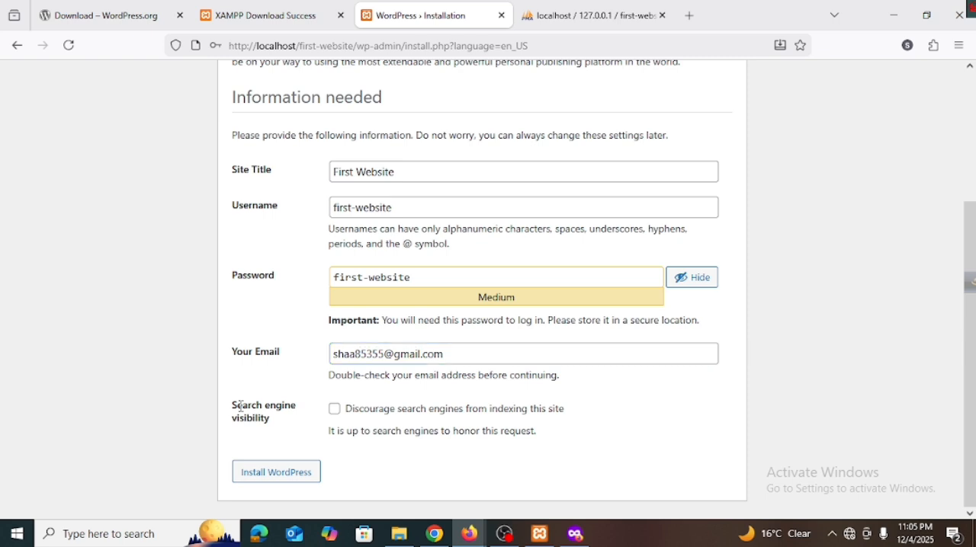
Step: Discourage search engines from indexing the site and run the WordPress installation
{"action": "left_click_drag", "start_coordinate": [237, 405], "coordinate": [271, 423]}
{"action": "left_click", "coordinate": [272, 427]}
{"action": "left_click", "coordinate": [334, 412]}
{"action": "left_click", "coordinate": [297, 478]}
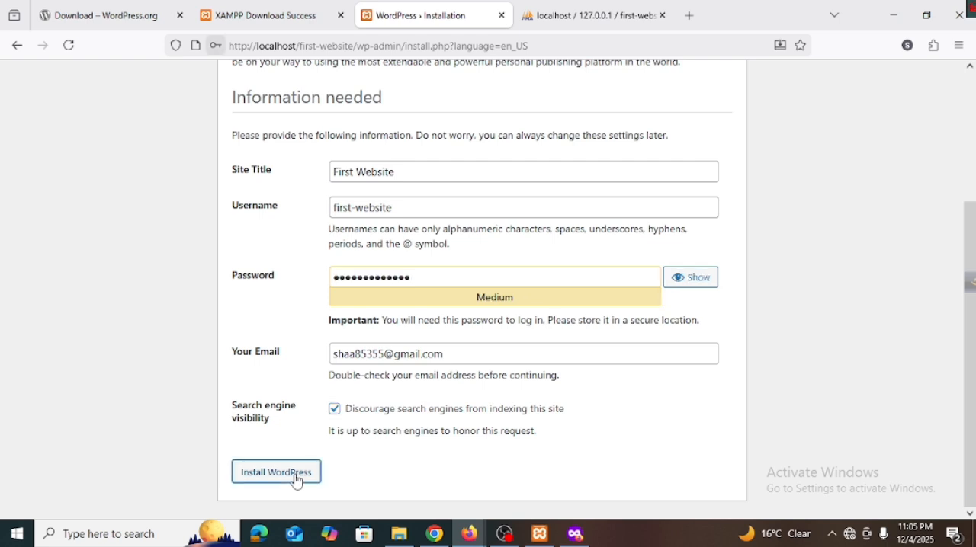
{"action": "left_click", "coordinate": [368, 192]}
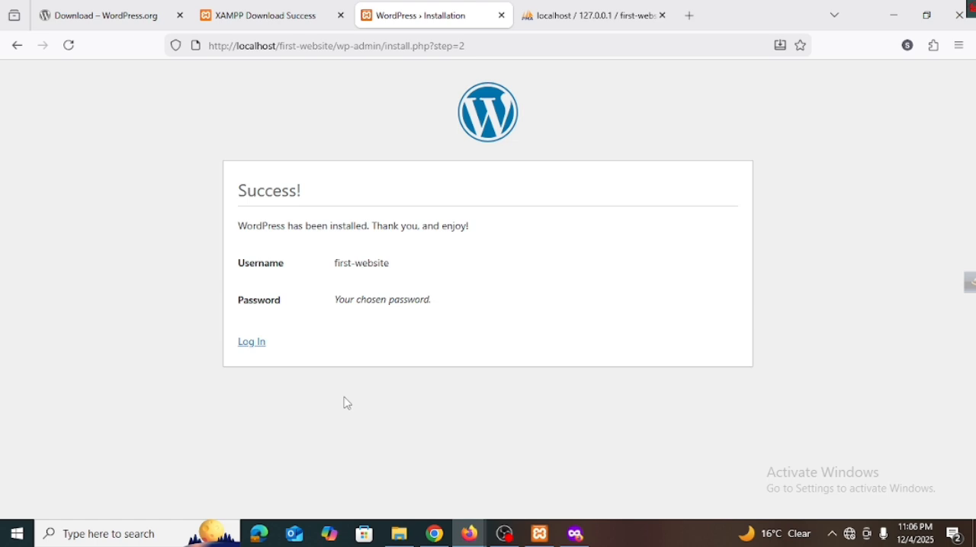
Step: Open the First Website login page, reveal the prefilled account password and enable Remember Me
{"action": "left_click", "coordinate": [255, 348]}
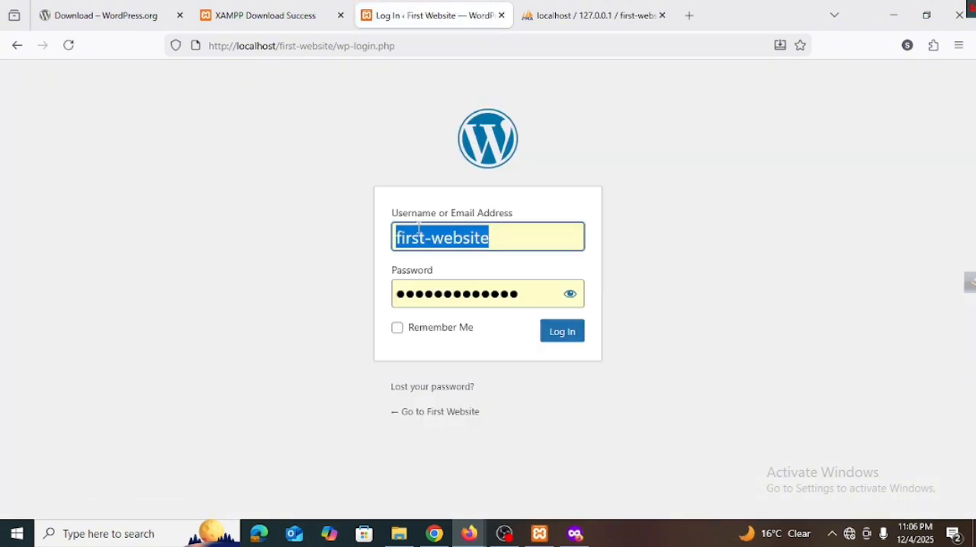
{"action": "left_click", "coordinate": [363, 46]}
{"action": "left_click_drag", "start_coordinate": [286, 45], "coordinate": [279, 62]}
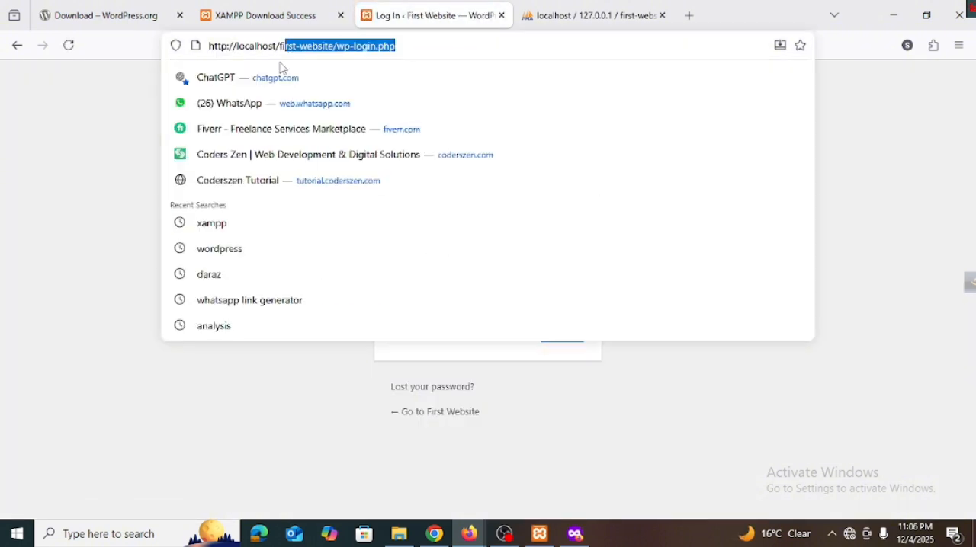
{"action": "left_click", "coordinate": [64, 251]}
{"action": "left_click", "coordinate": [570, 295]}
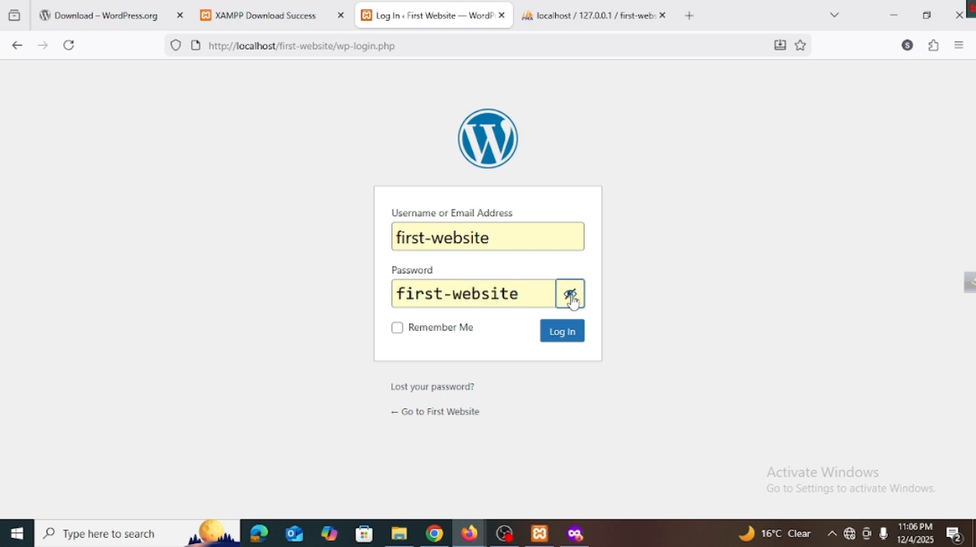
{"action": "left_click", "coordinate": [398, 329]}
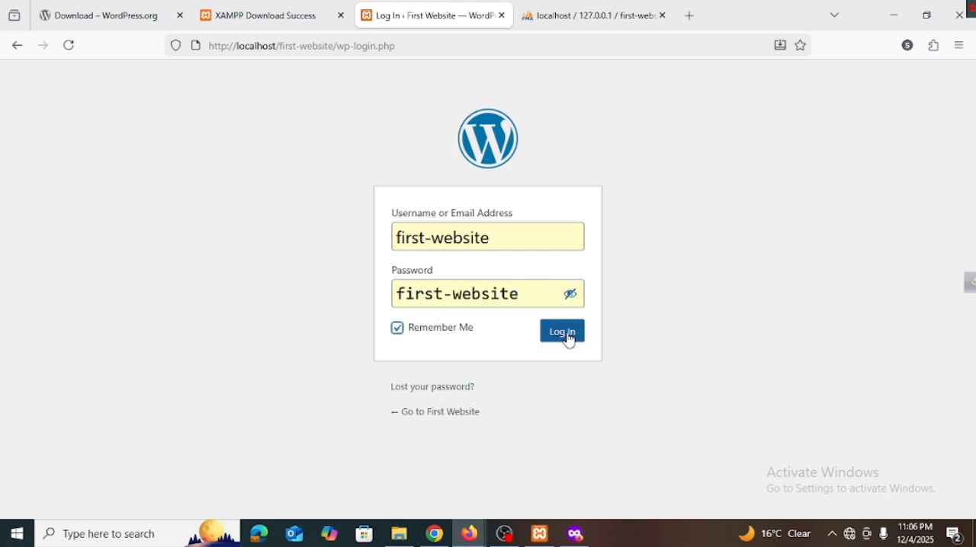
Step: Look at the lost-password page for the site and return to the login form
{"action": "left_click", "coordinate": [455, 390]}
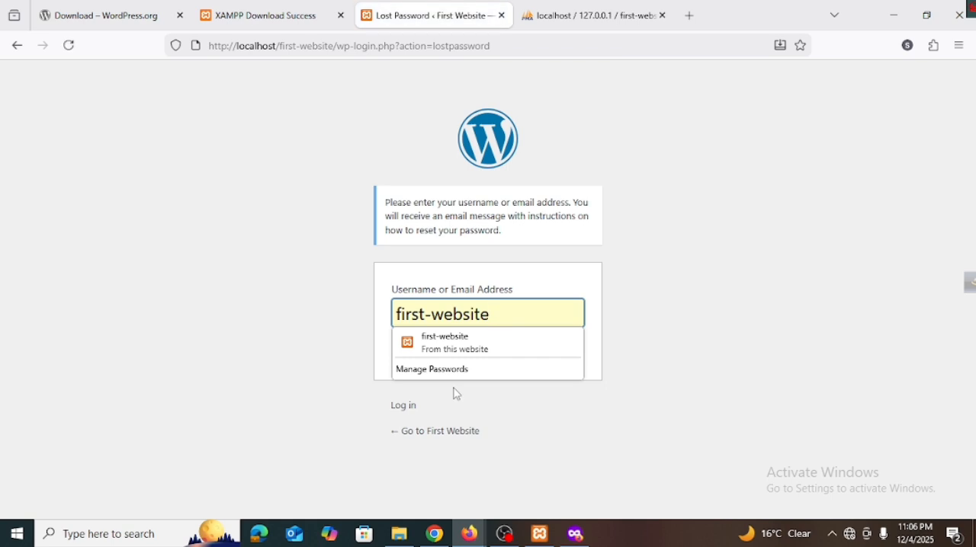
{"action": "left_click", "coordinate": [276, 387]}
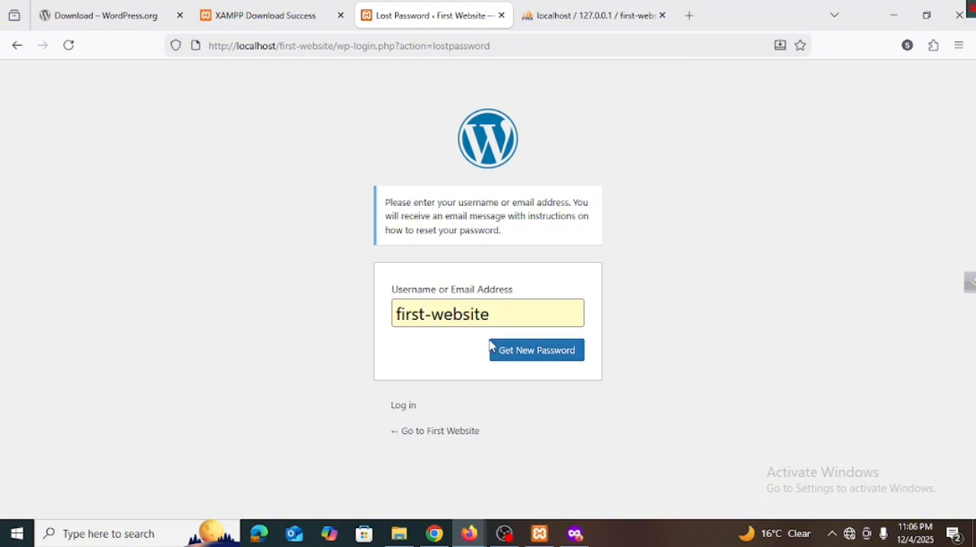
{"action": "left_click", "coordinate": [412, 412]}
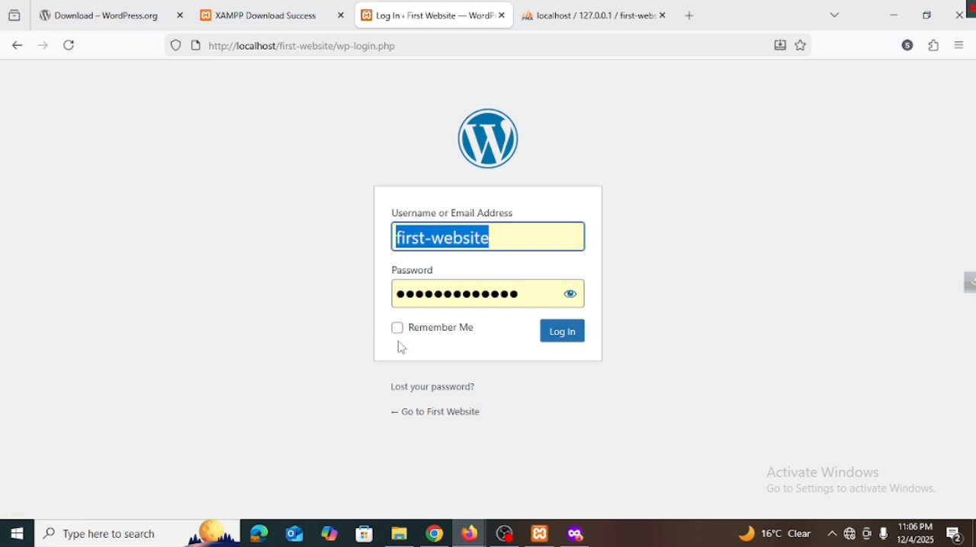
Step: Log in to the WordPress admin as first-website with Remember Me enabled
{"action": "left_click", "coordinate": [397, 327]}
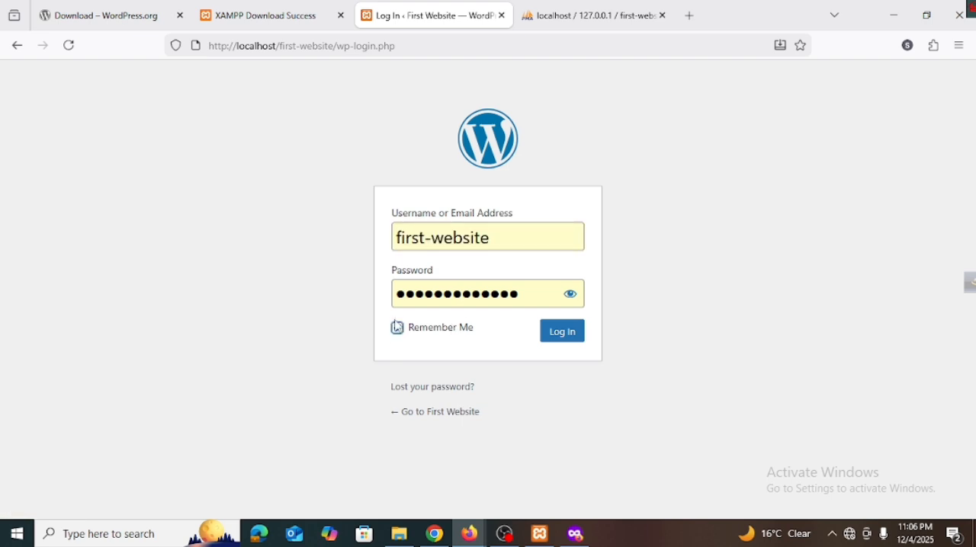
{"action": "left_click", "coordinate": [564, 333]}
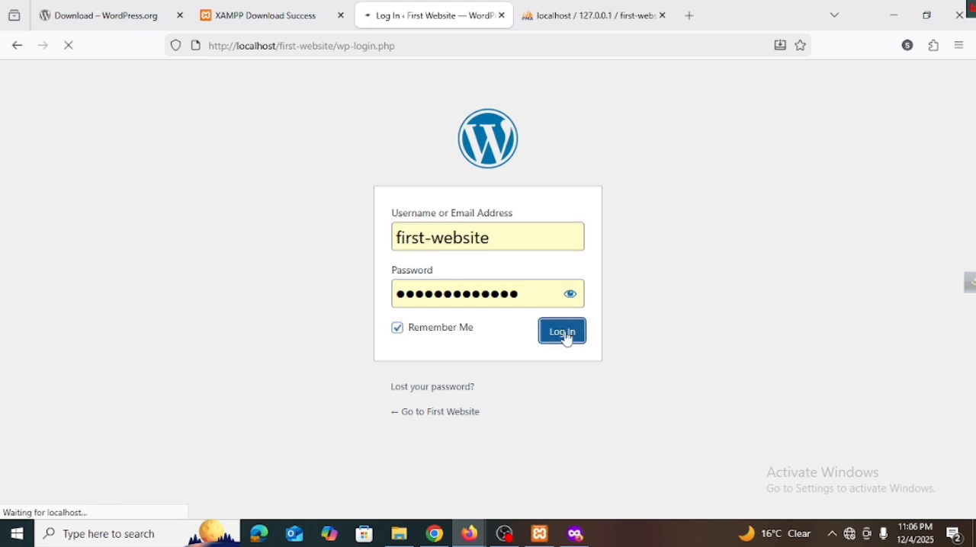